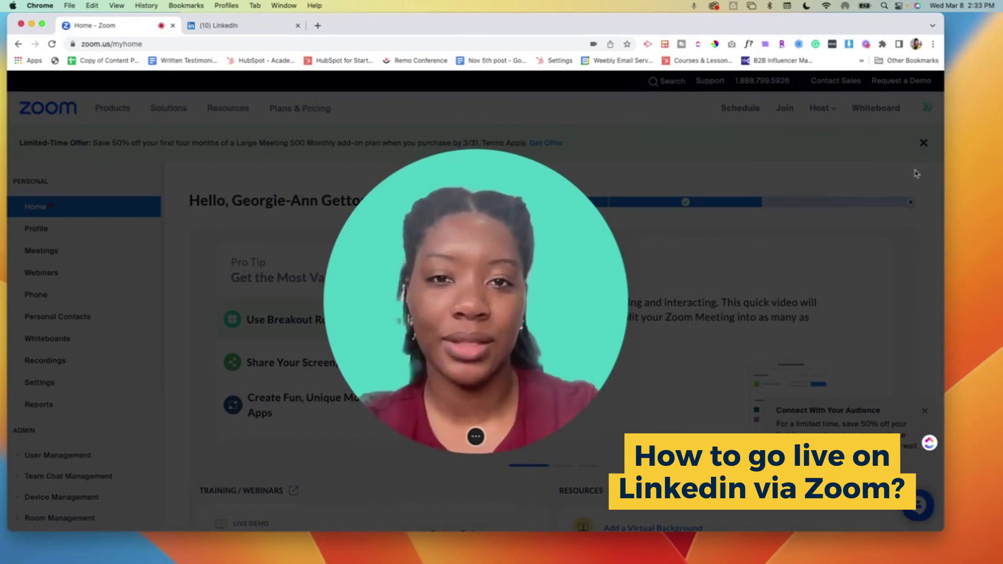
pyautogui.moveTo(464, 438)
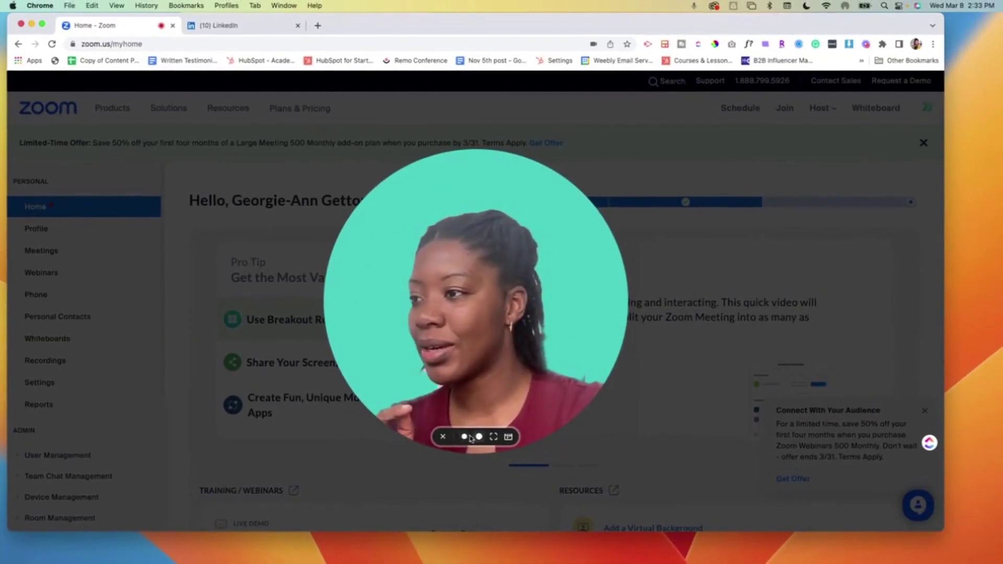
pyautogui.click(529, 399)
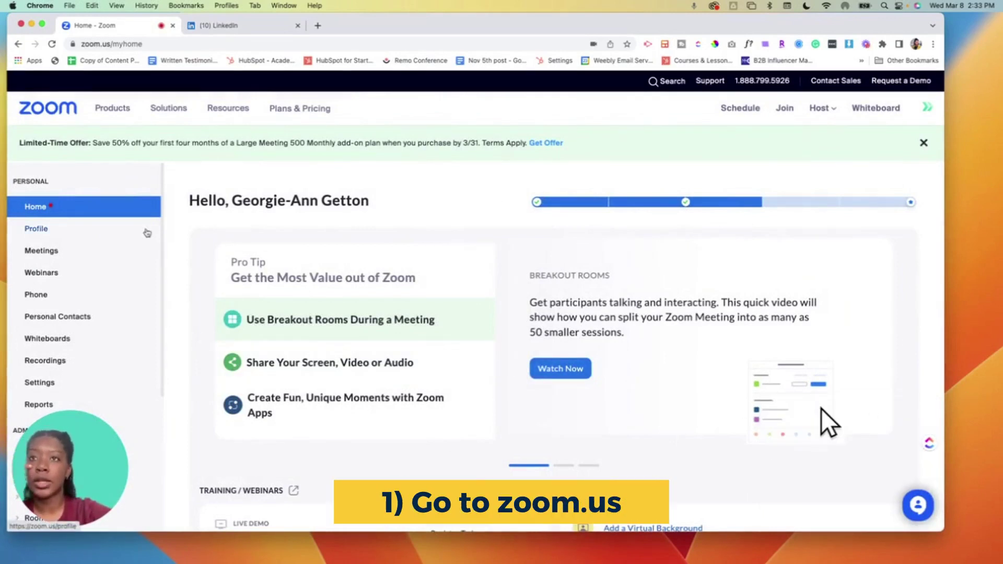
# Open the personal Settings page of the Zoom account and go through the meeting settings
pyautogui.scroll(-2, 32, 198)
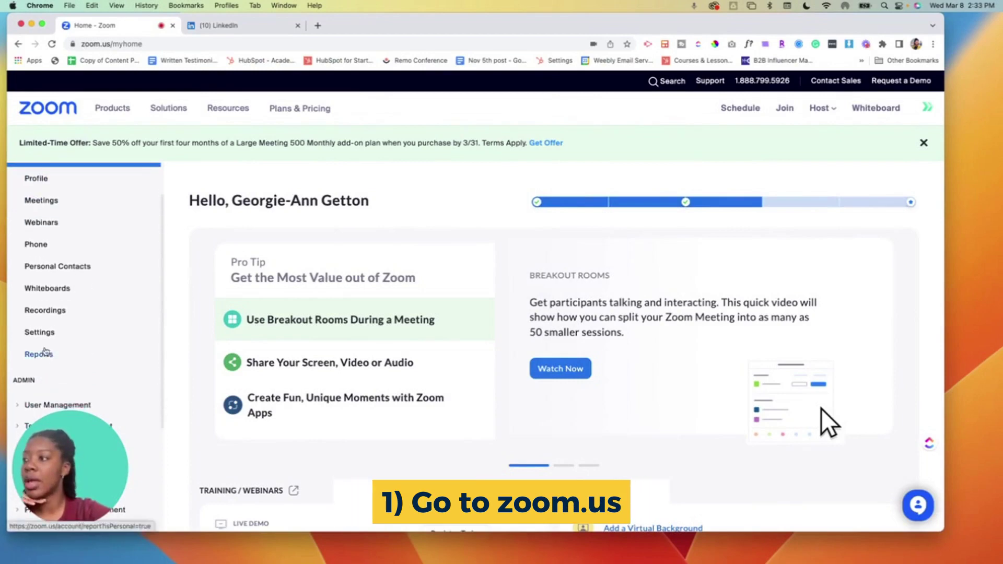
pyautogui.click(43, 333)
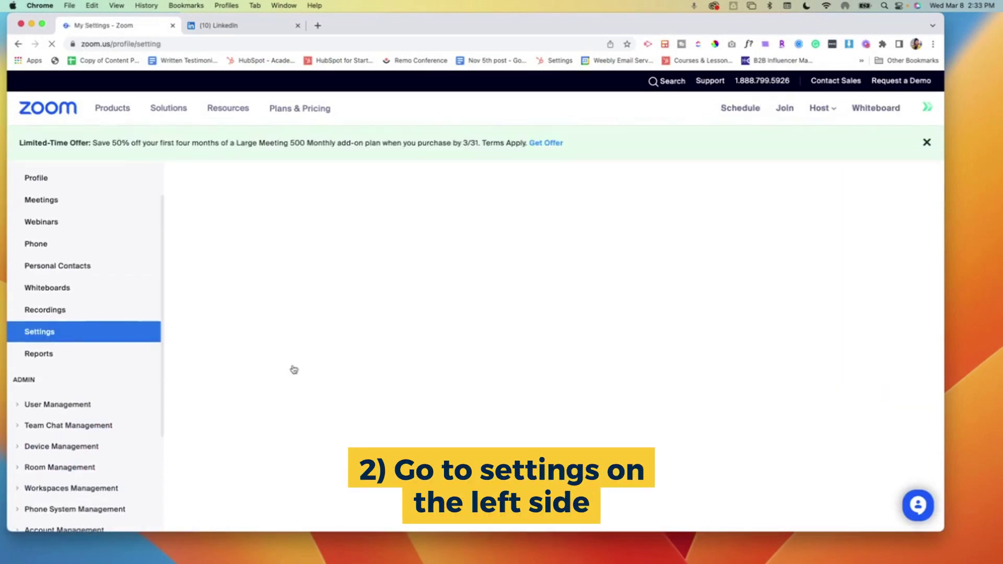
pyautogui.scroll(-5, 440, 357)
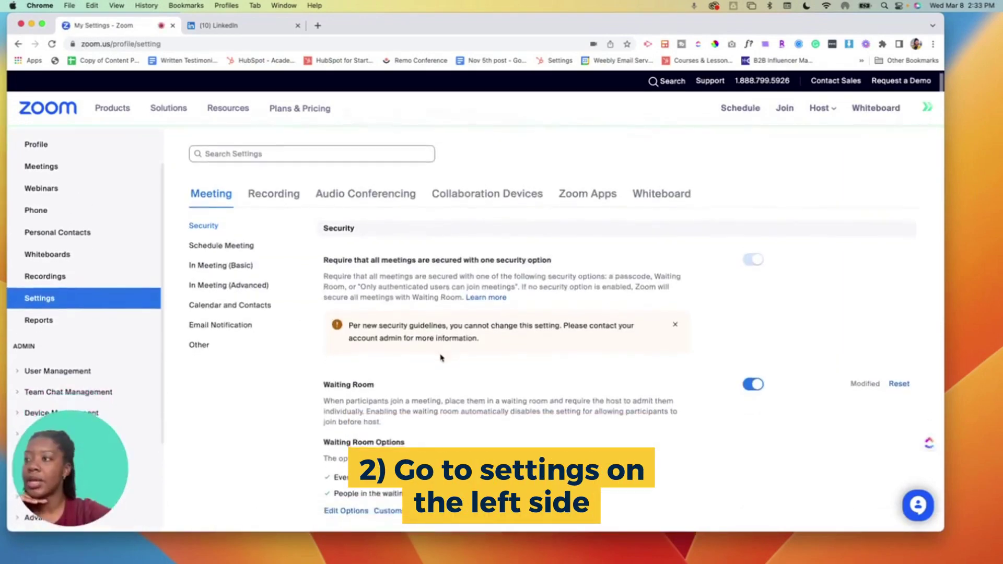
pyautogui.scroll(-10, 441, 357)
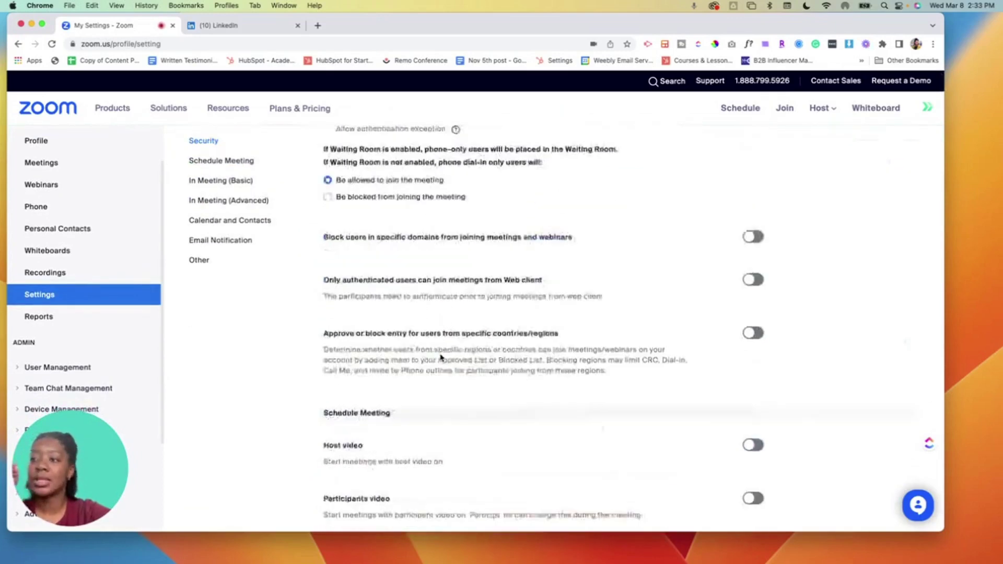
# Find "streaming" on the settings page and check "Allow livestreaming of meetings" and its Custom Live Streaming Service option
pyautogui.press('super+f')
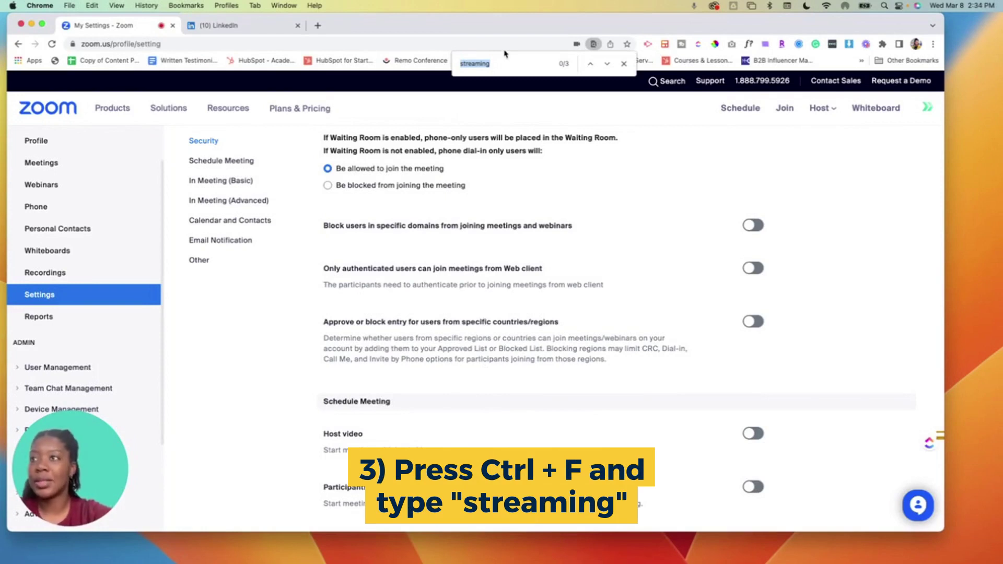
pyautogui.click(500, 65)
pyautogui.press('Return')
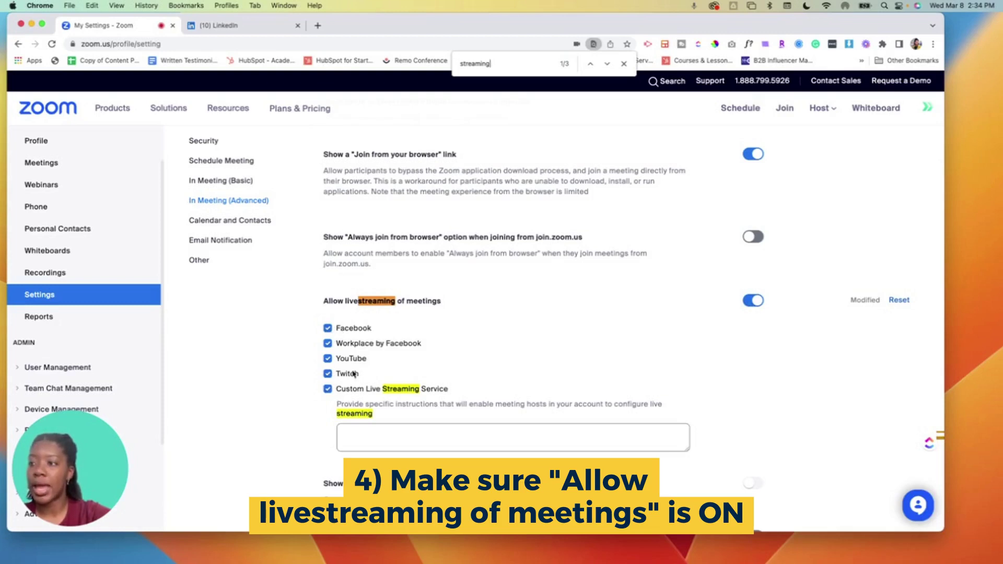
pyautogui.moveTo(340, 391); pyautogui.dragTo(448, 391)
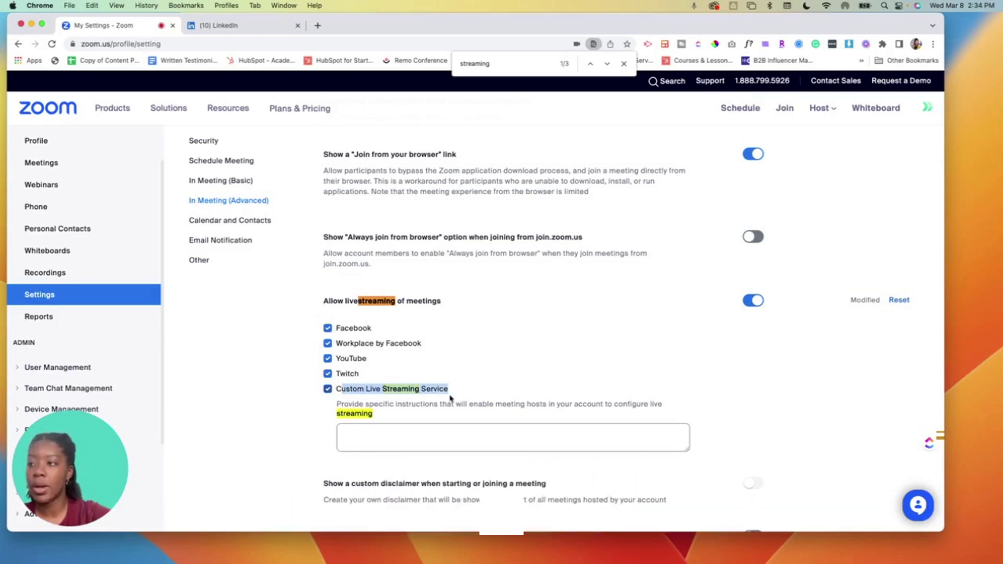
pyautogui.scroll(-3, 424, 410)
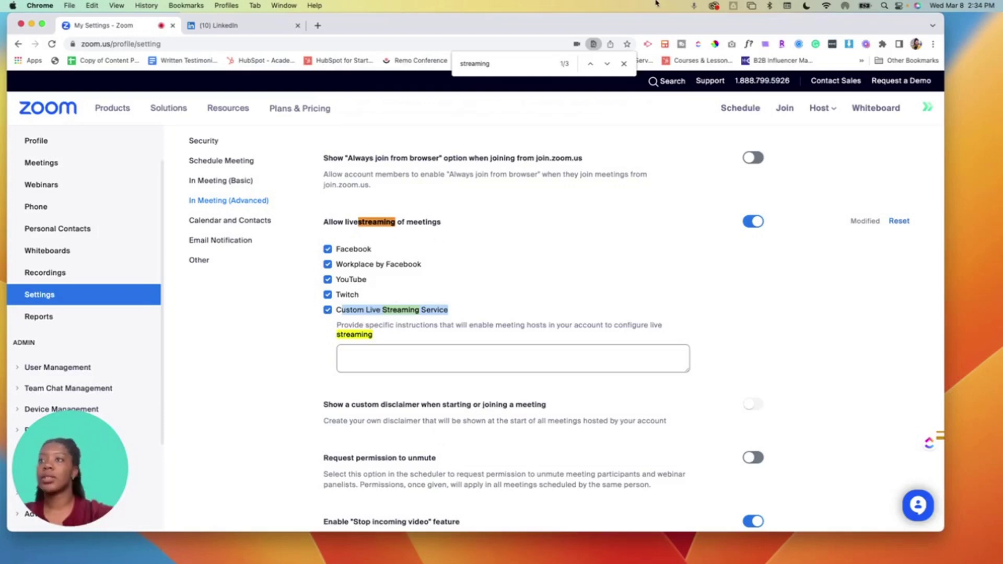
pyautogui.click(623, 63)
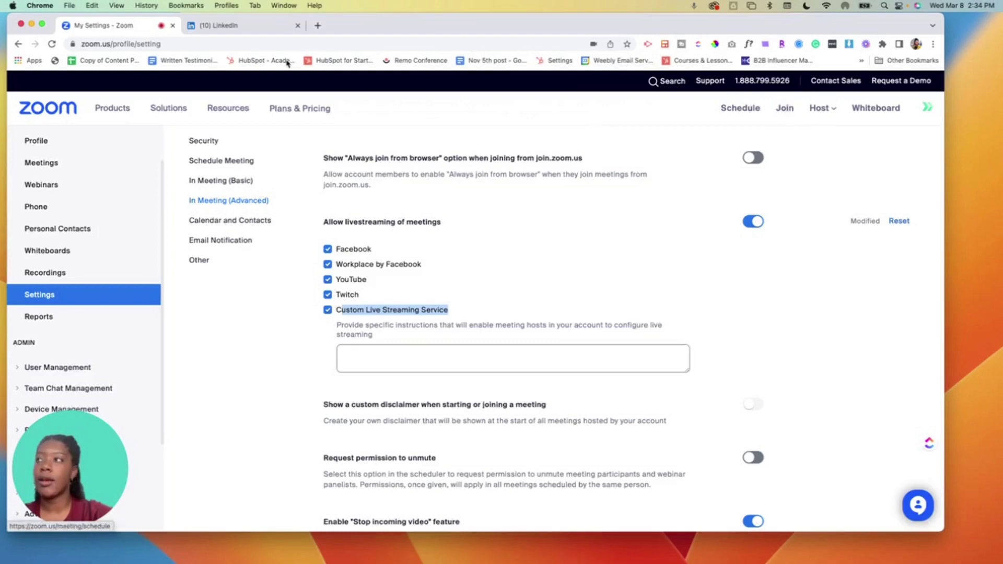
# Switch to the LinkedIn events page and start creating a new event
pyautogui.click(251, 27)
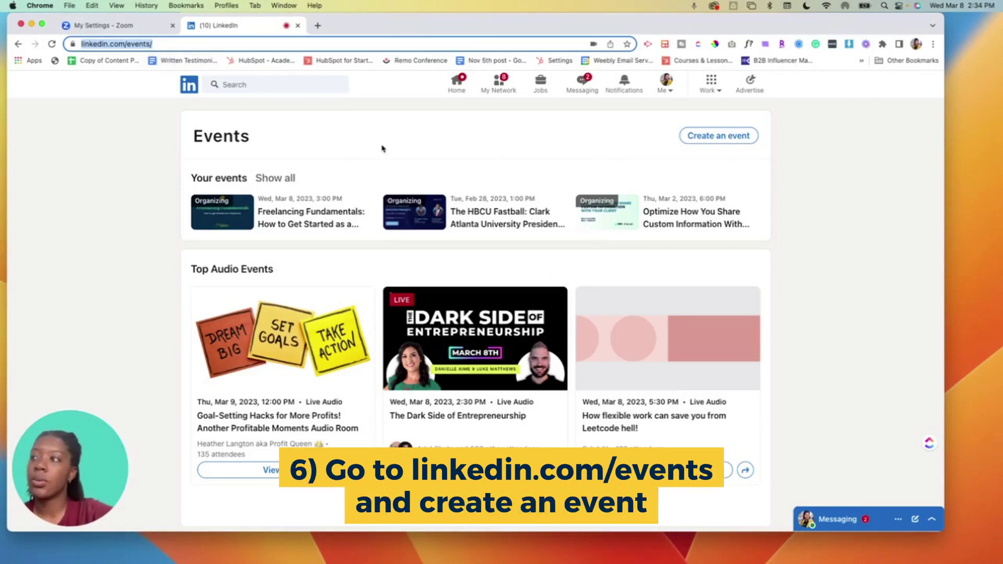
pyautogui.click(730, 135)
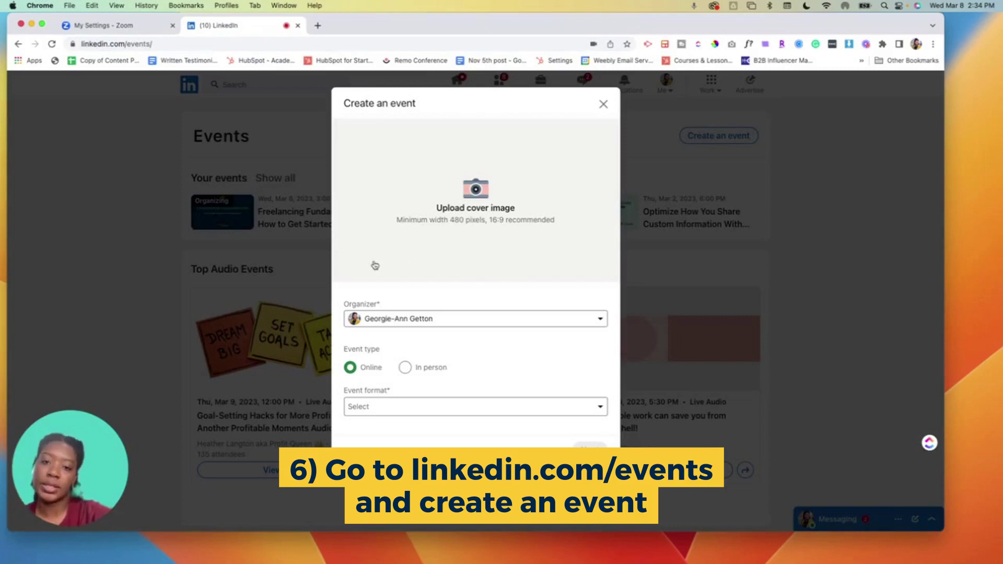
pyautogui.scroll(-3, 392, 256)
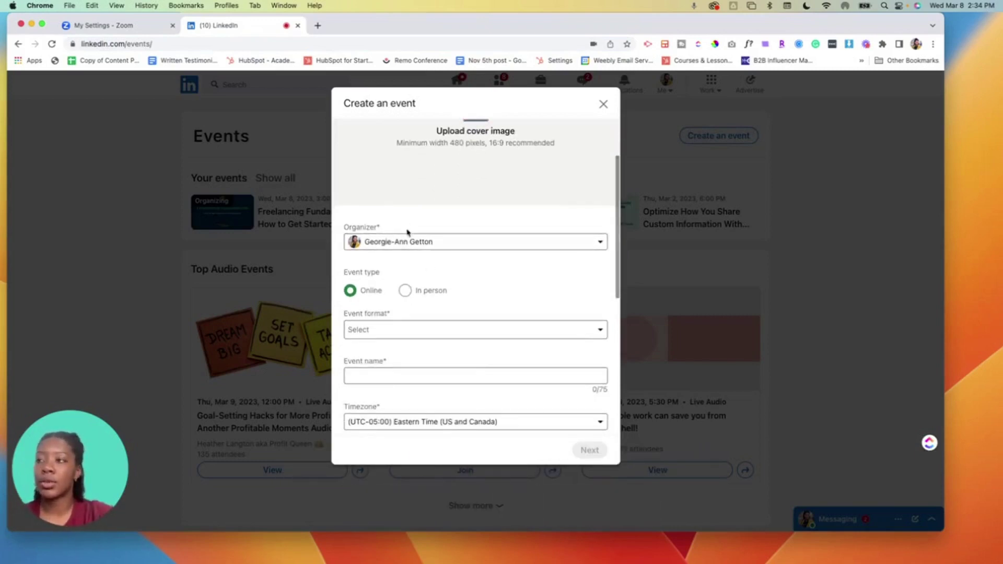
pyautogui.scroll(3, 402, 219)
pyautogui.scroll(-4, 480, 266)
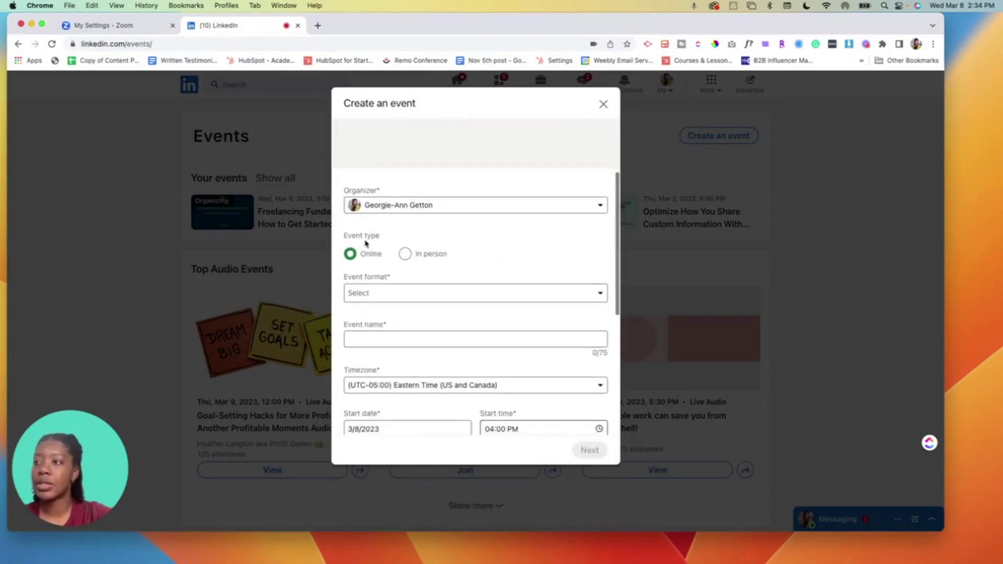
# Set the format of the new online event to LinkedIn Live
pyautogui.click(375, 293)
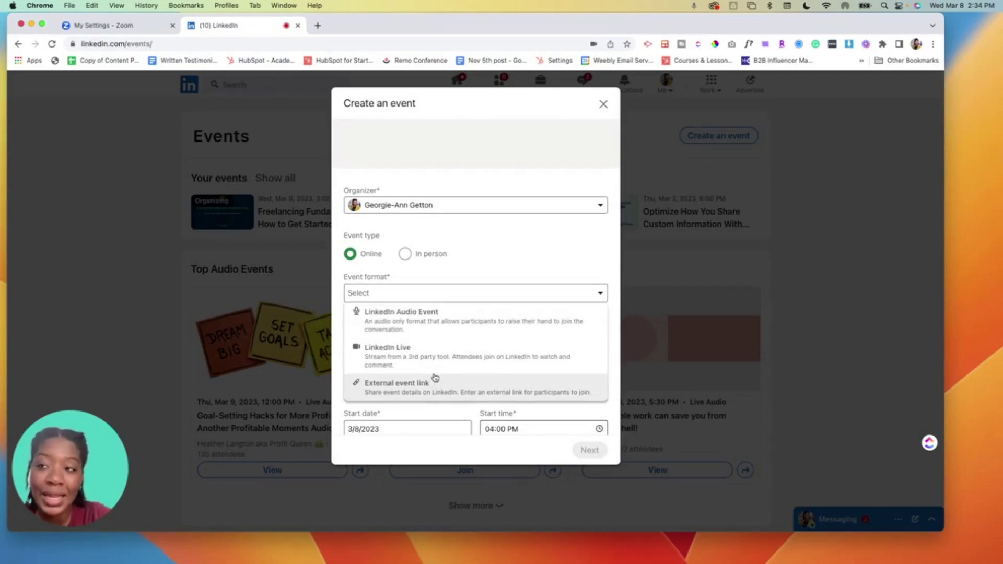
pyautogui.click(473, 263)
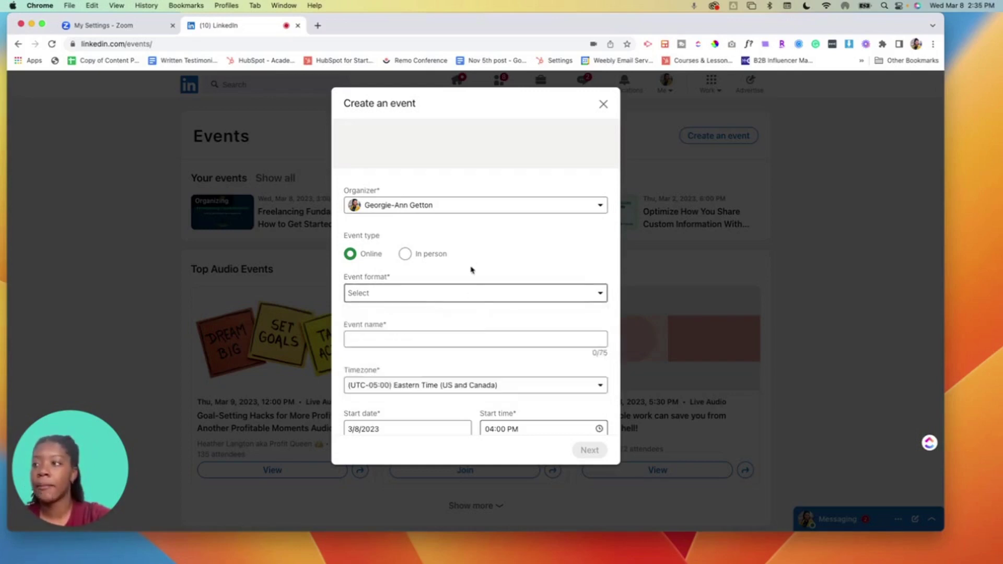
pyautogui.click(441, 291)
pyautogui.click(387, 348)
pyautogui.scroll(-1, 421, 351)
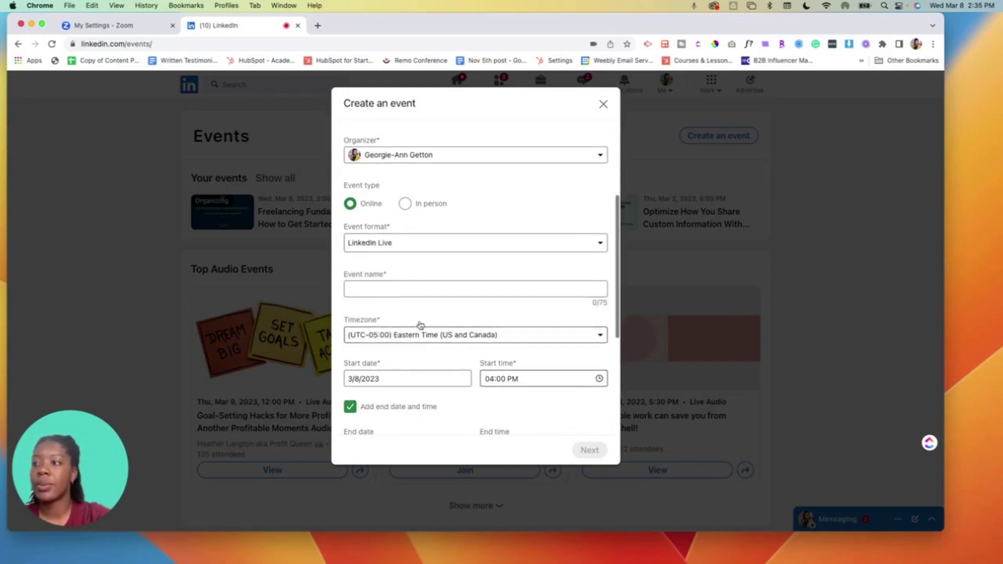
# Go through the remaining event fields from name to speakers, and discard the unfinished event
pyautogui.click(418, 289)
pyautogui.scroll(-2, 363, 337)
pyautogui.press('Tab')
pyautogui.press('Tab')
pyautogui.press('Tab')
pyautogui.press('Tab')
pyautogui.press('Tab')
pyautogui.press('Tab')
pyautogui.press('Tab')
pyautogui.press('Tab')
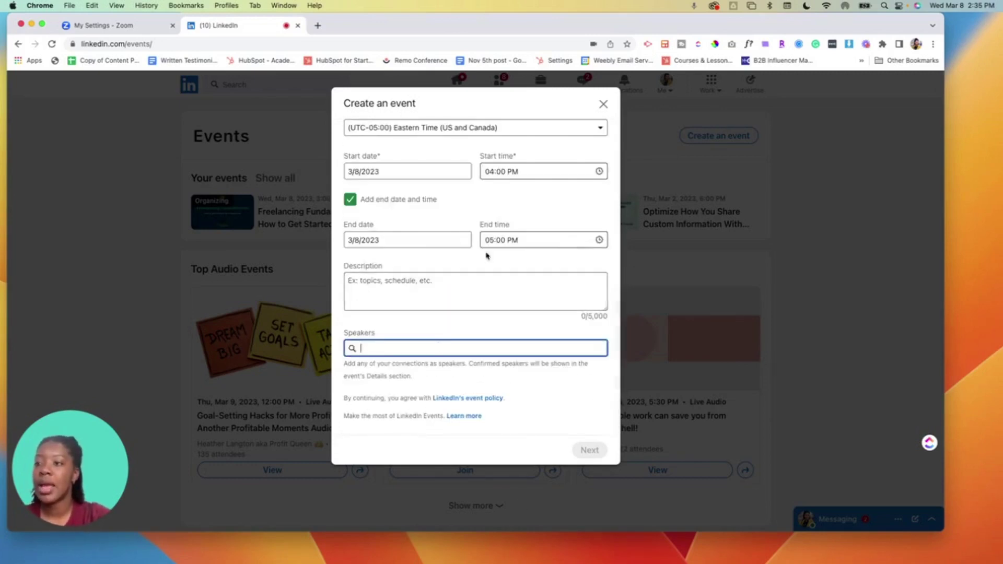
pyautogui.scroll(10, 477, 284)
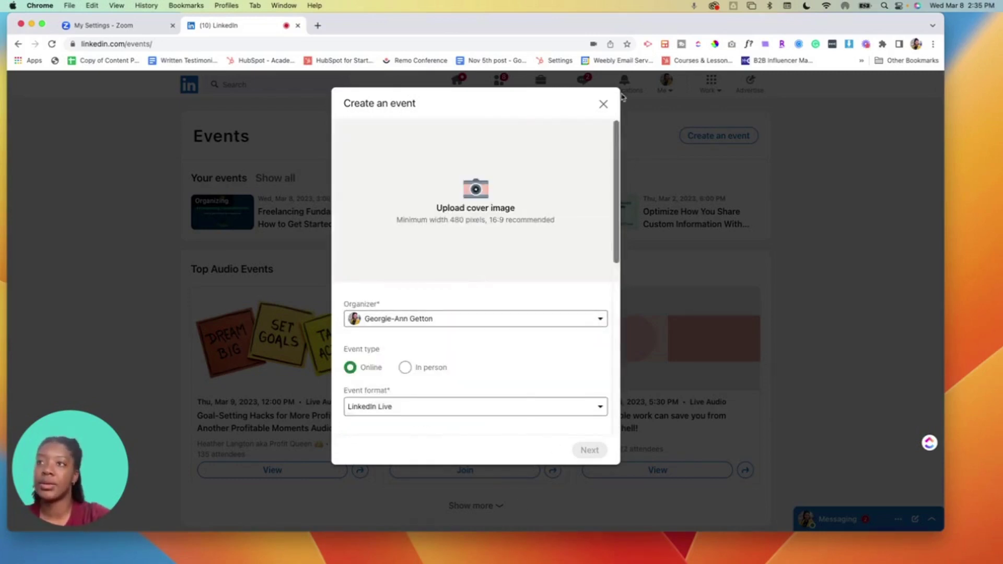
pyautogui.click(604, 104)
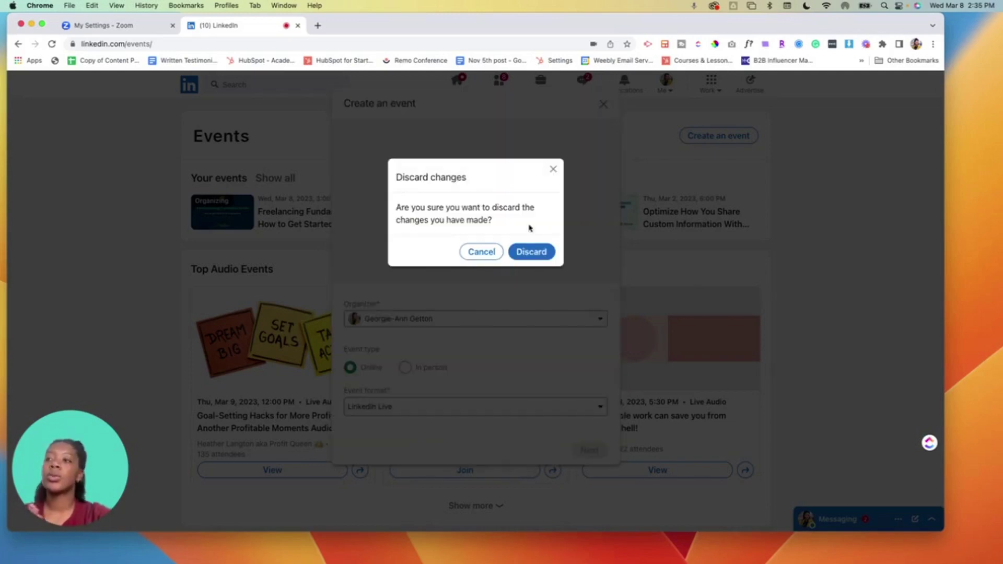
pyautogui.click(535, 253)
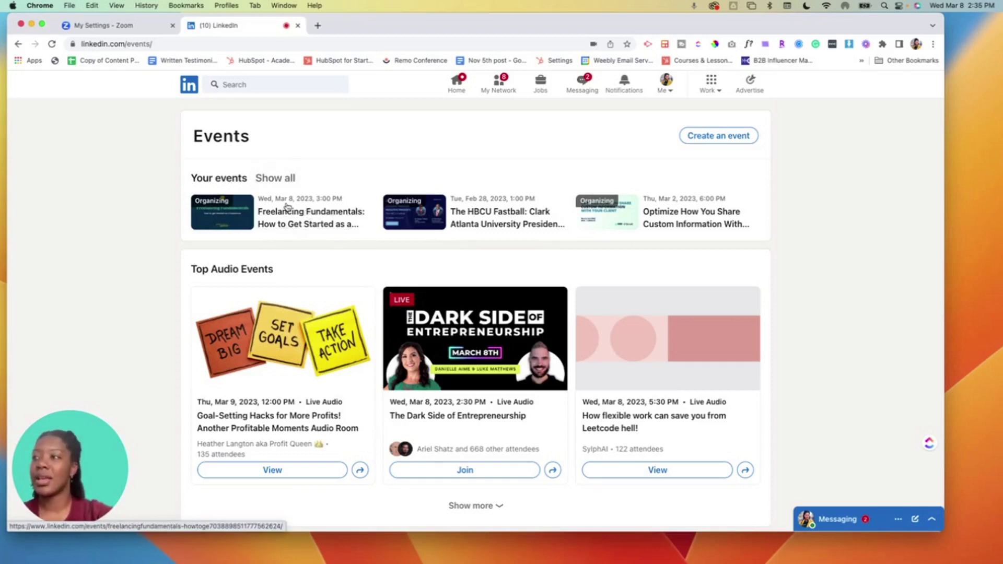
# Open the existing "Freelancing Fundamentals" event and look over its page and management options
pyautogui.click(278, 224)
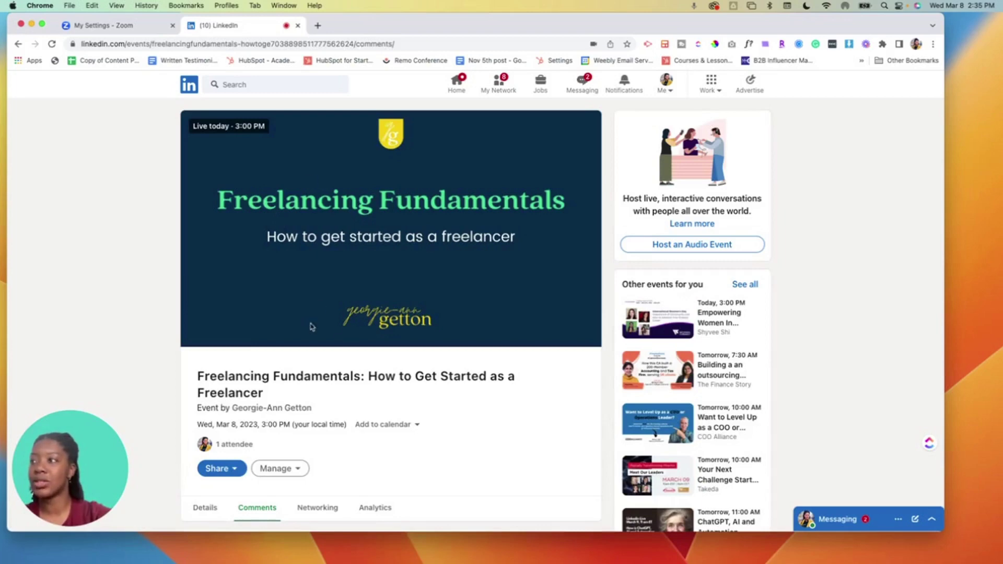
pyautogui.scroll(-5, 365, 410)
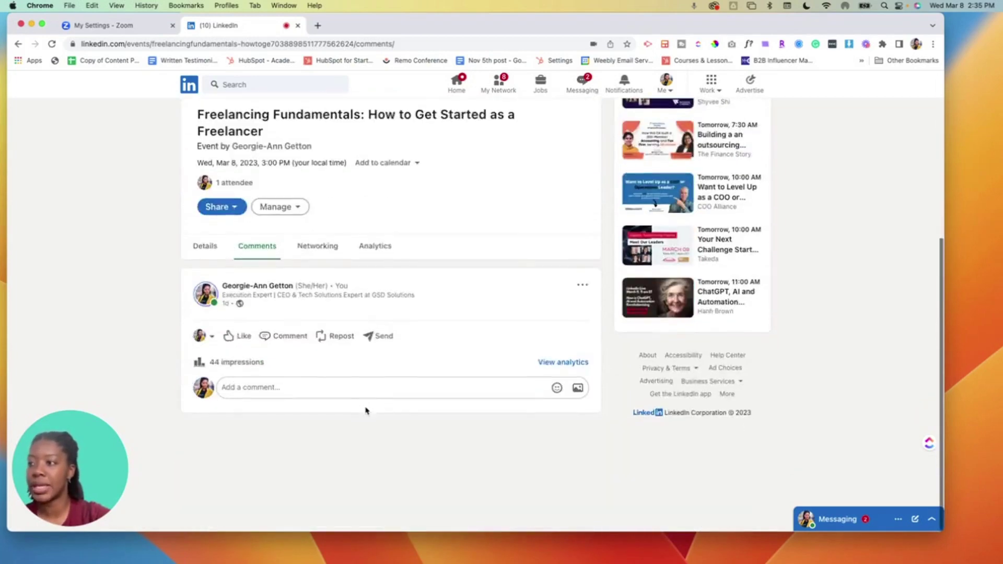
pyautogui.click(295, 308)
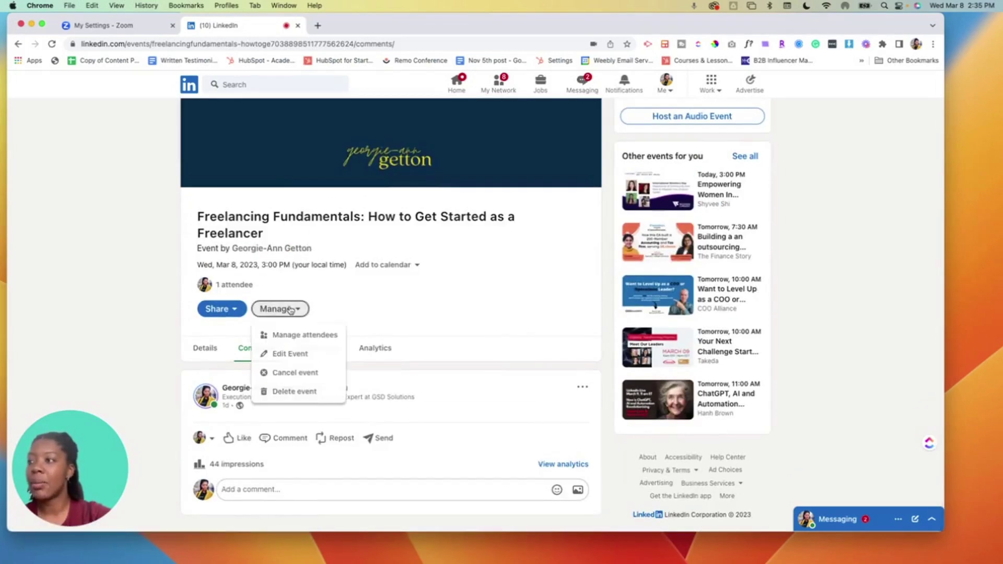
pyautogui.click(403, 322)
pyautogui.scroll(5, 403, 320)
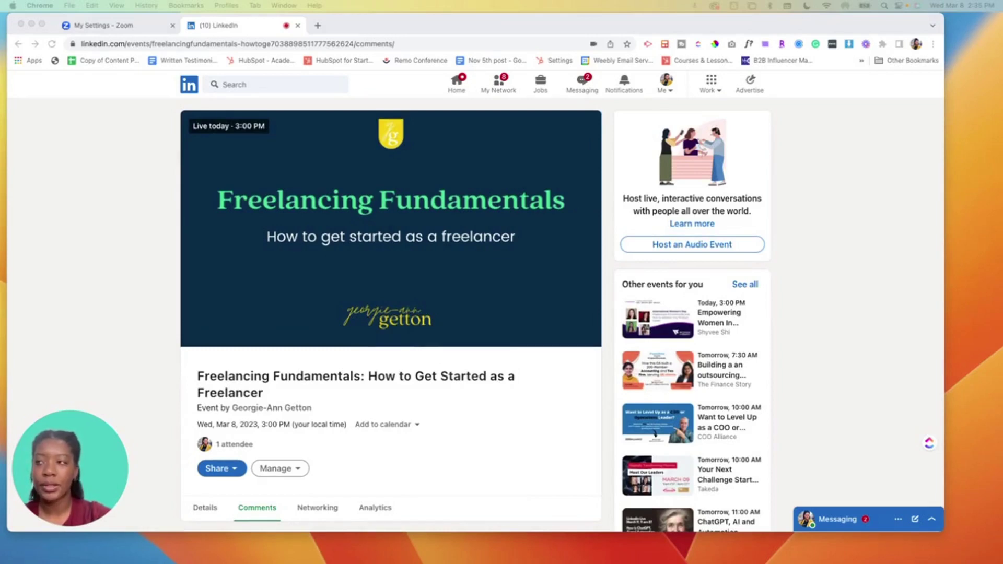
pyautogui.click(303, 44)
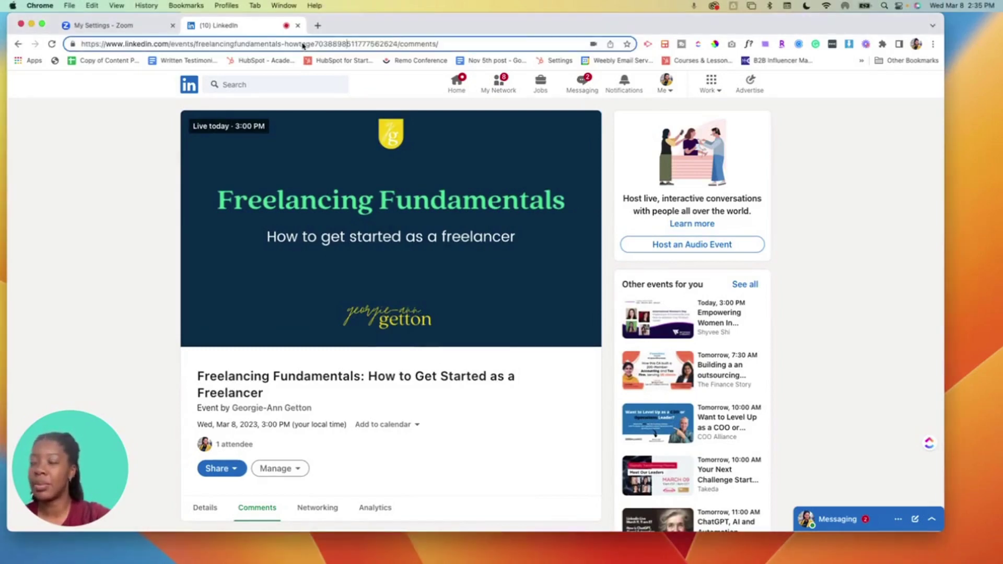
pyautogui.write('https://www.linkedin.com/video/golive/manage/')
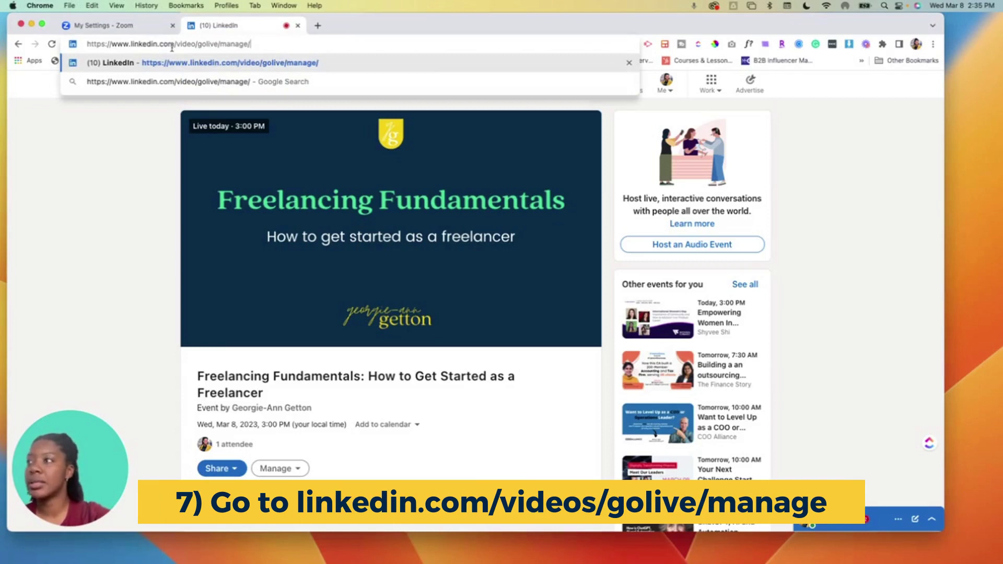
pyautogui.click(229, 62)
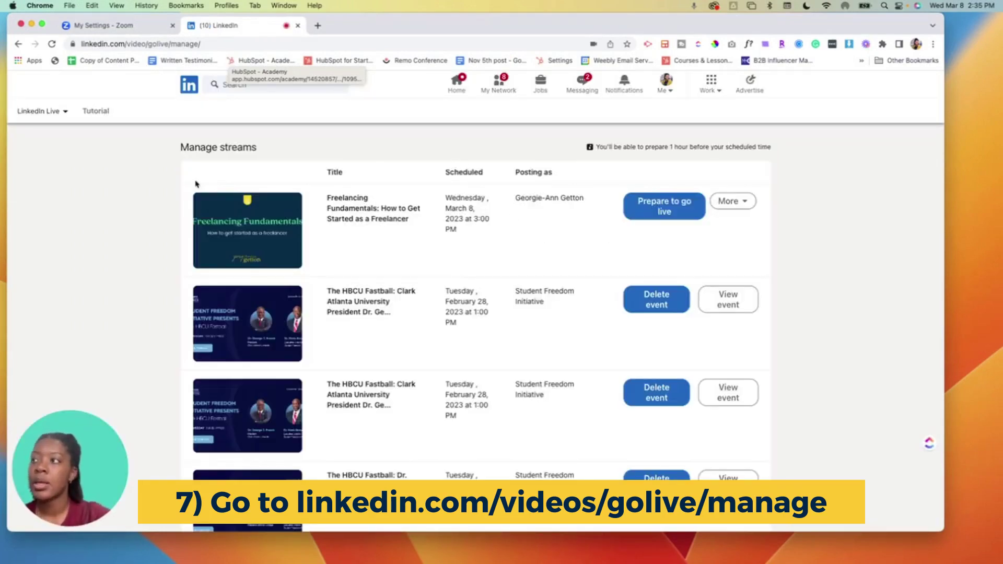
# Prepare the scheduled "Freelancing Fundamentals" stream to go live
pyautogui.moveTo(195, 183); pyautogui.dragTo(480, 230)
pyautogui.click(549, 220)
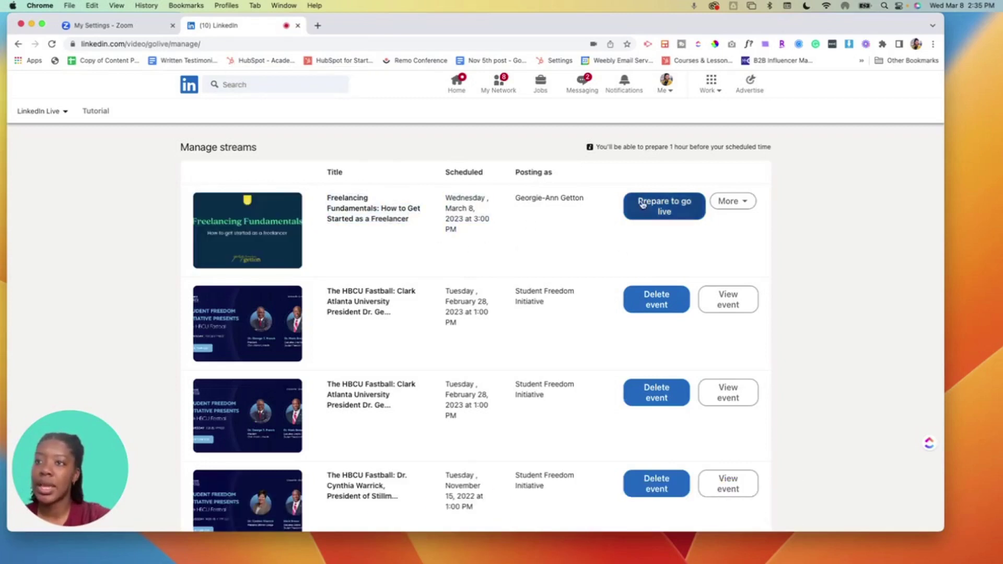
pyautogui.click(674, 214)
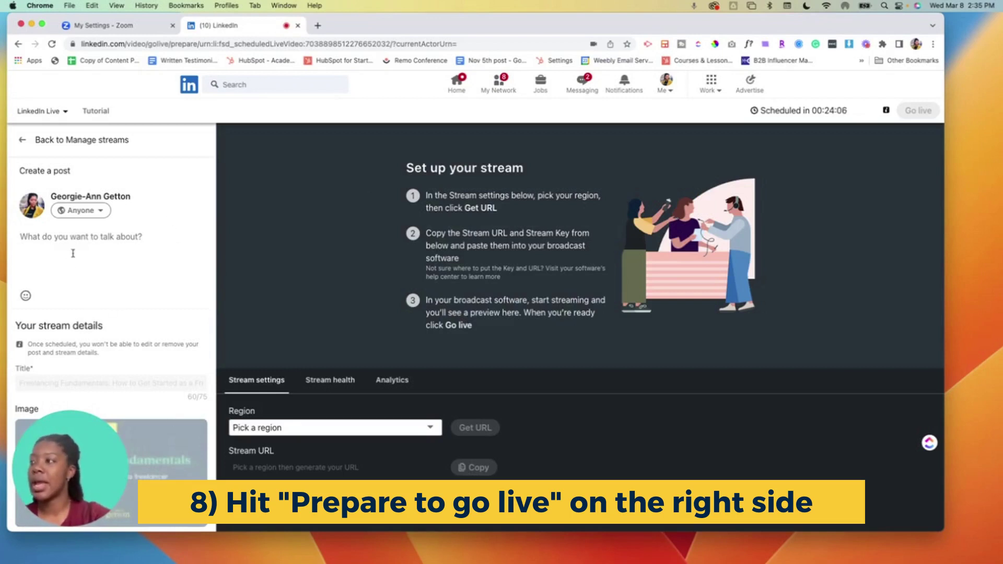
pyautogui.scroll(-1, 83, 379)
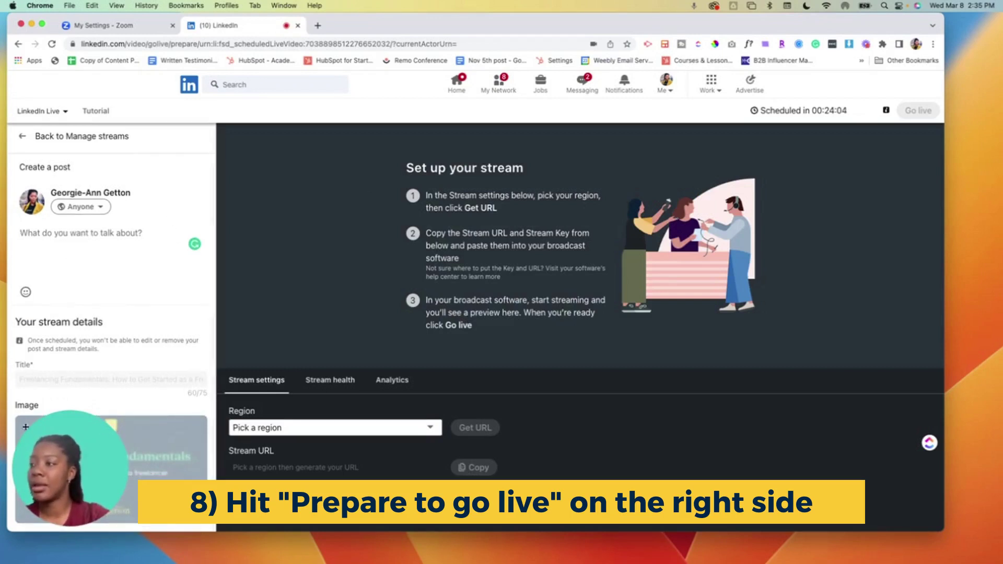
# Choose US, Northeast as the stream region and generate the stream URL and stream key
pyautogui.click(375, 428)
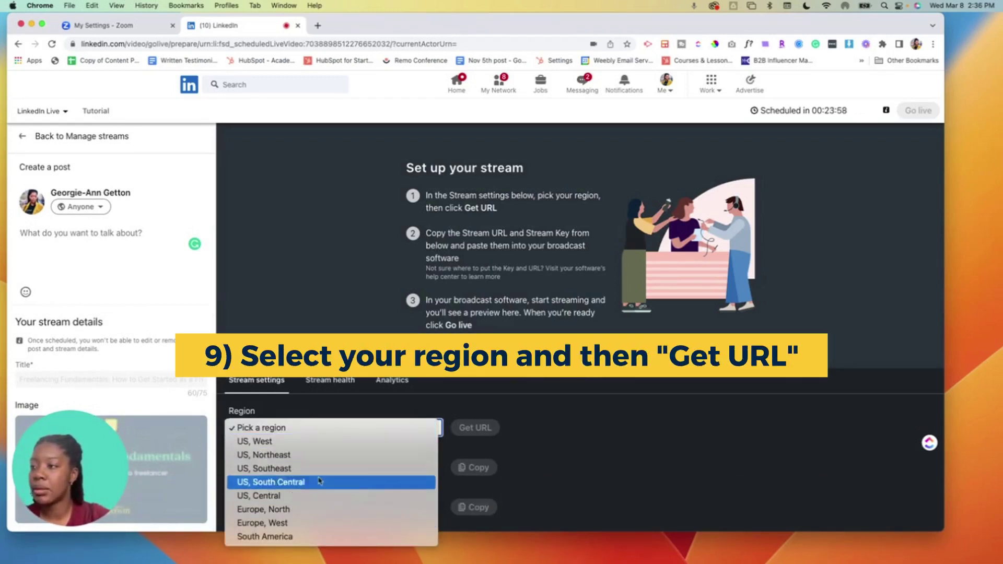
pyautogui.click(311, 459)
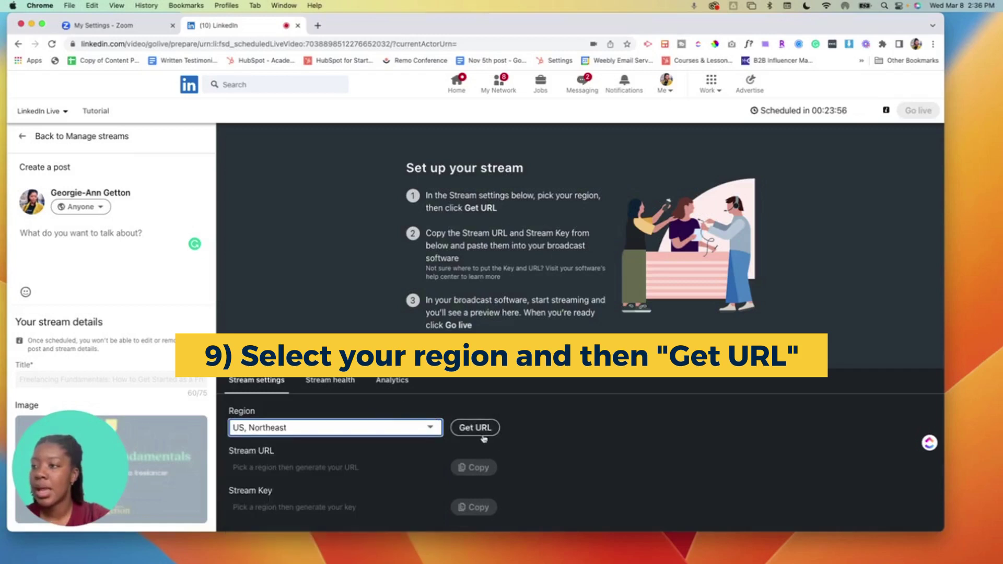
pyautogui.click(480, 433)
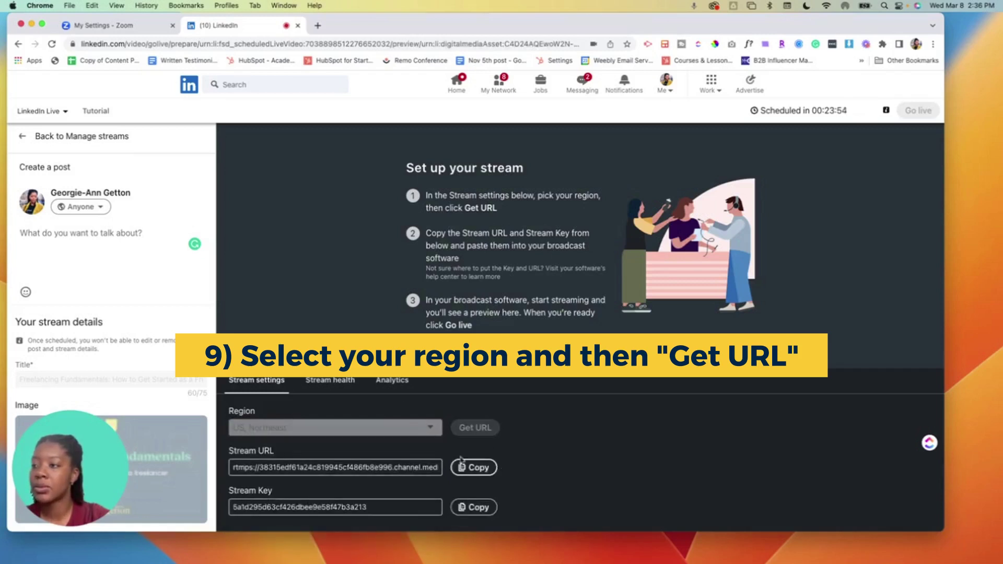
# Review the generated stream URL and stream key in the stream settings and check the stream health section
pyautogui.click(423, 468)
pyautogui.moveTo(423, 469); pyautogui.dragTo(232, 469)
pyautogui.moveTo(291, 506); pyautogui.dragTo(387, 505)
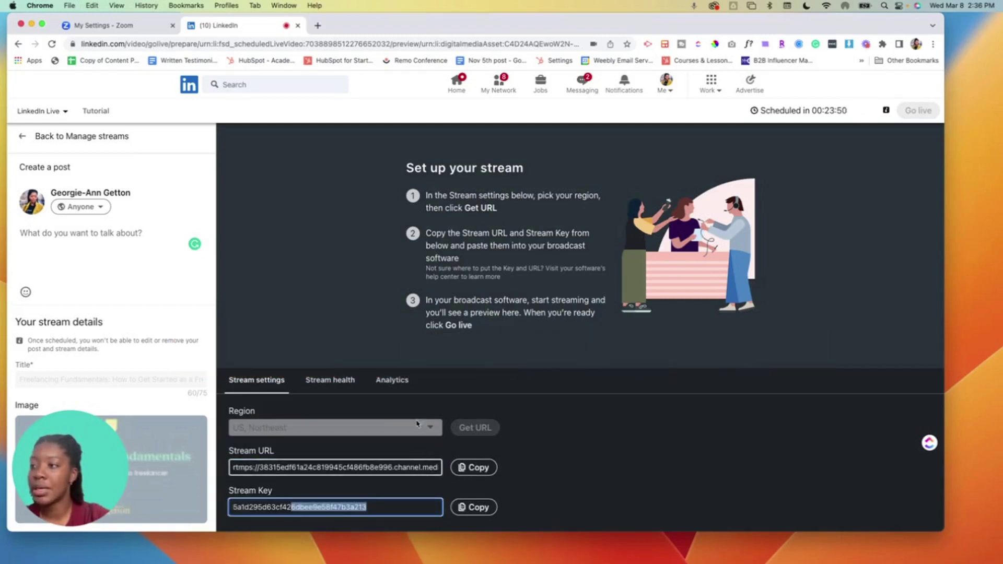
pyautogui.click(344, 381)
pyautogui.click(256, 380)
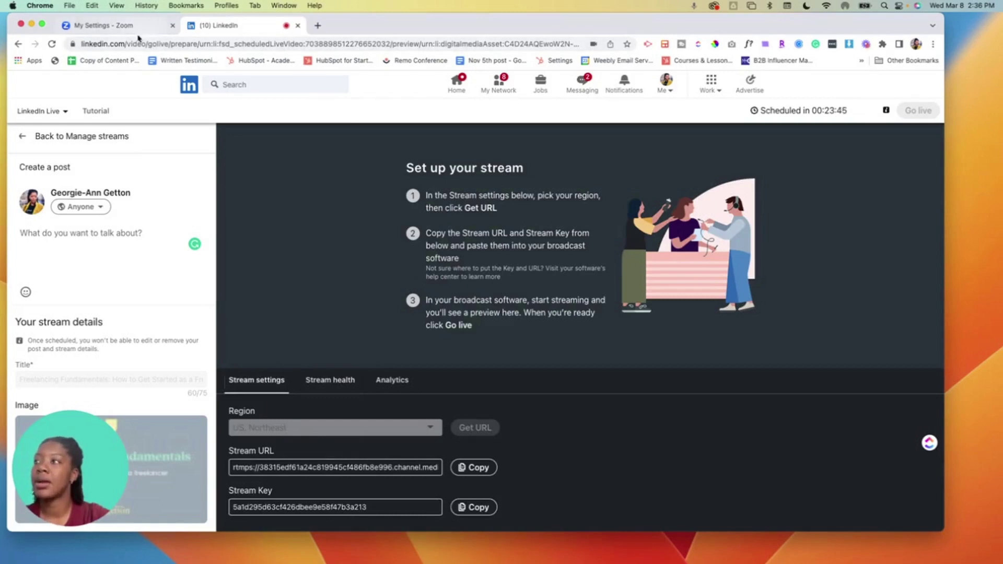
pyautogui.click(392, 469)
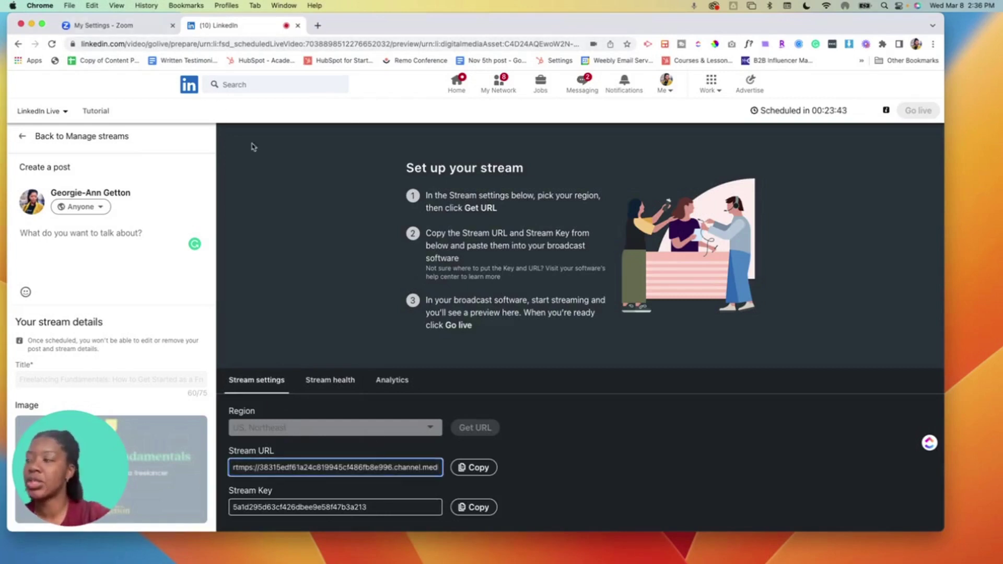
# Switch to the Zoom web portal and try the Join Meeting page
pyautogui.click(148, 29)
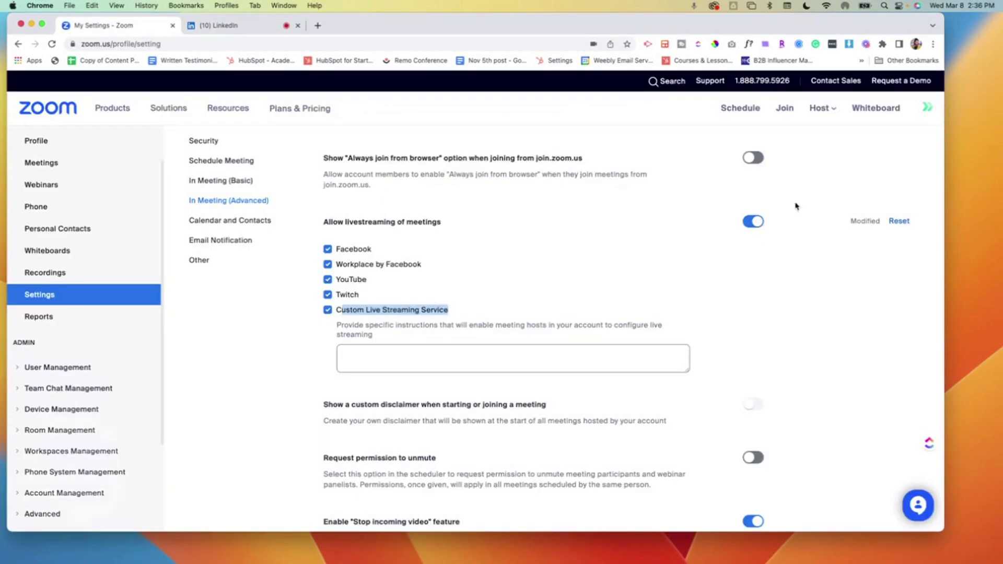
pyautogui.click(786, 110)
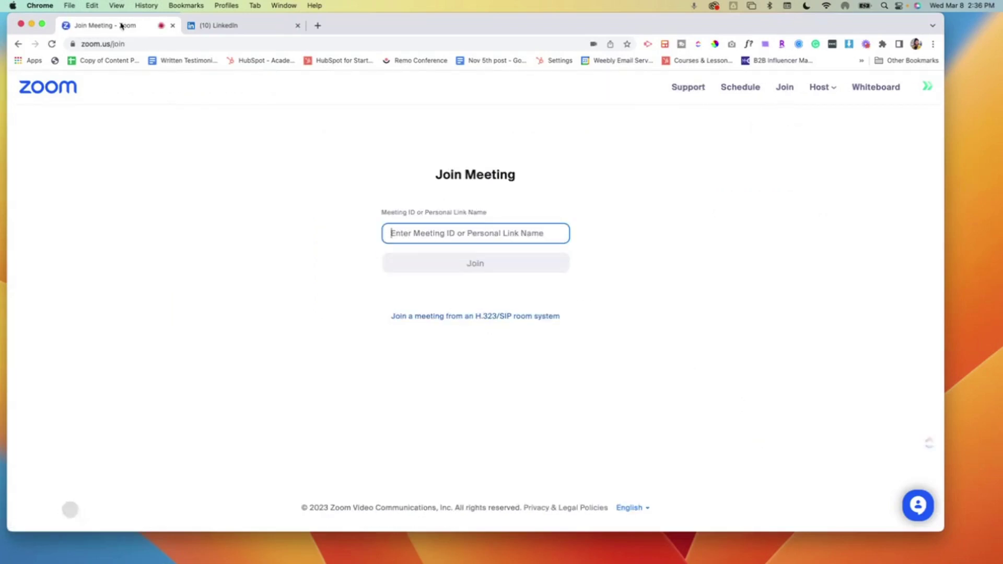
pyautogui.click(17, 43)
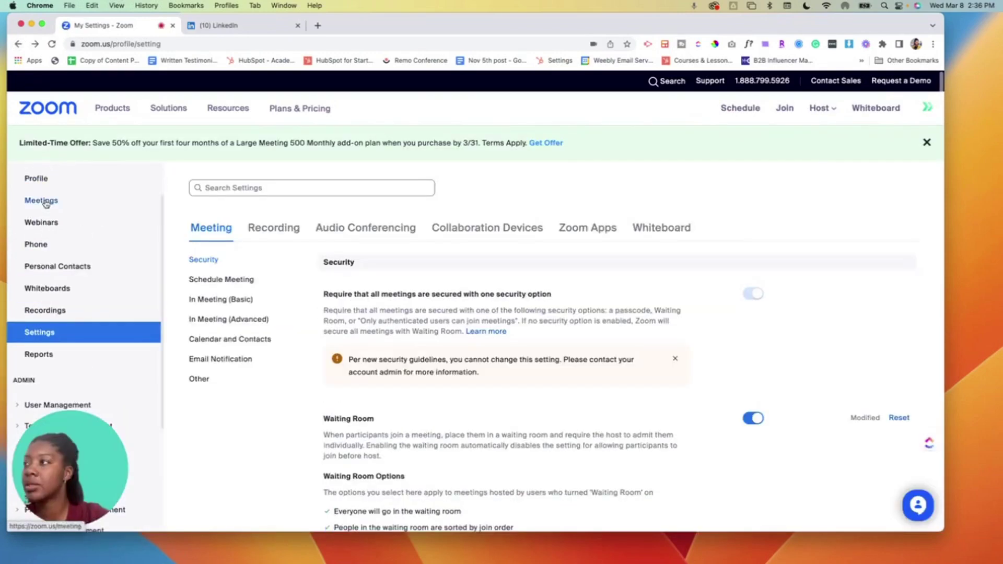
# Look for the meeting to livestream among the Zoom meetings and in the profile's personal meeting link
pyautogui.click(46, 204)
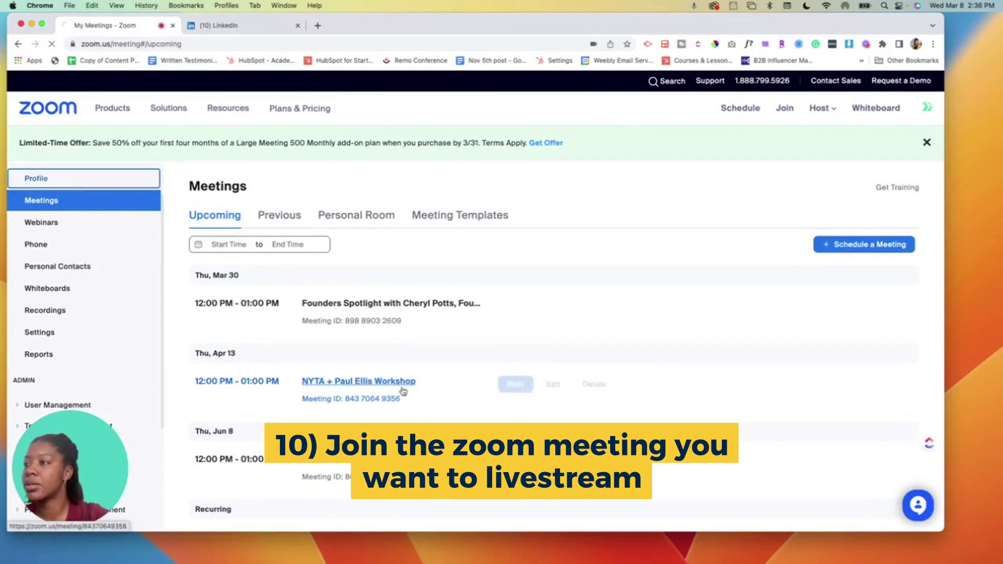
pyautogui.scroll(-5, 398, 391)
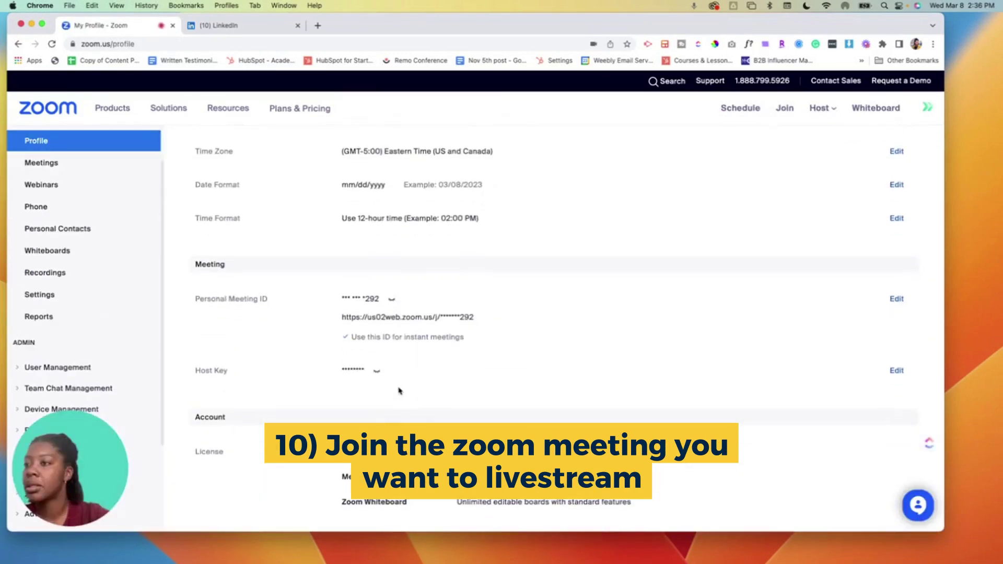
pyautogui.tripleClick(415, 317)
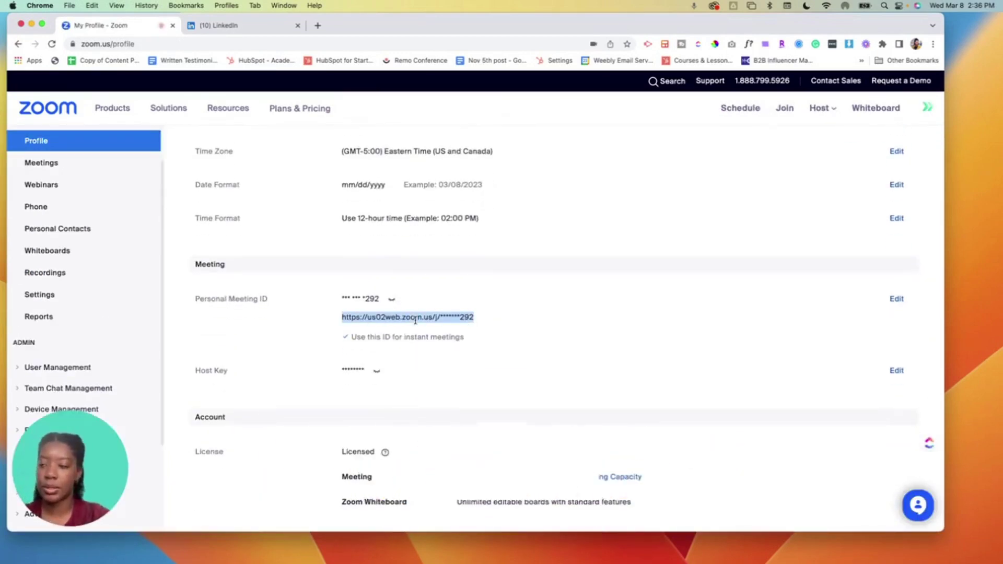
# Find the recurring personal Zoom Meeting at the end of the upcoming meetings and start it
pyautogui.click(41, 165)
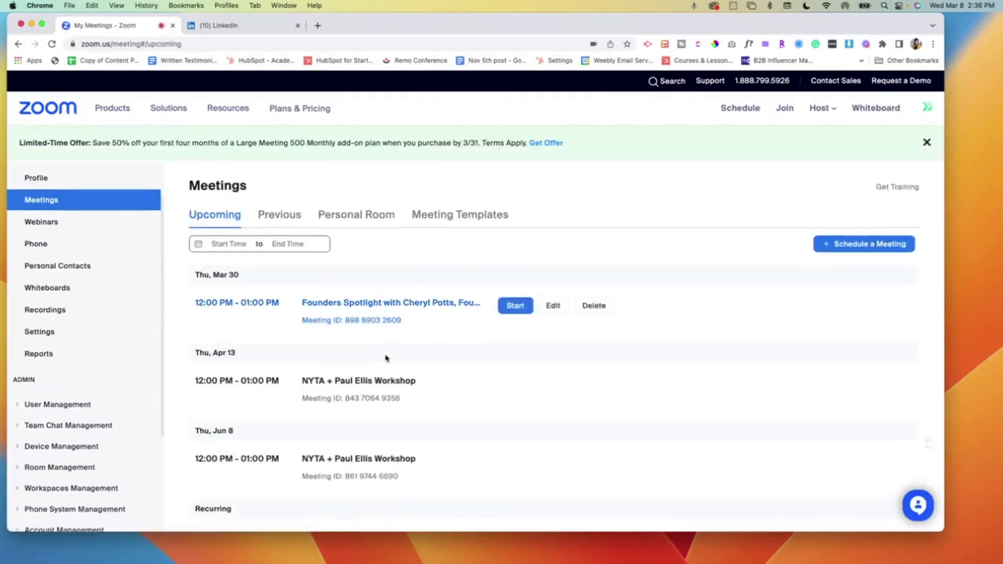
pyautogui.scroll(-4, 385, 357)
pyautogui.scroll(-8, 385, 357)
pyautogui.scroll(2, 385, 357)
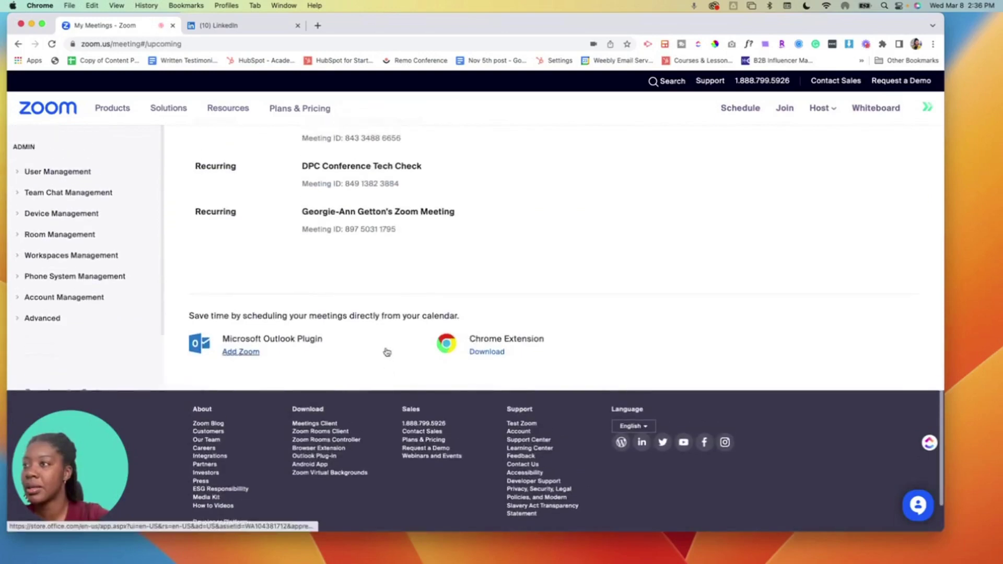
pyautogui.scroll(1, 459, 214)
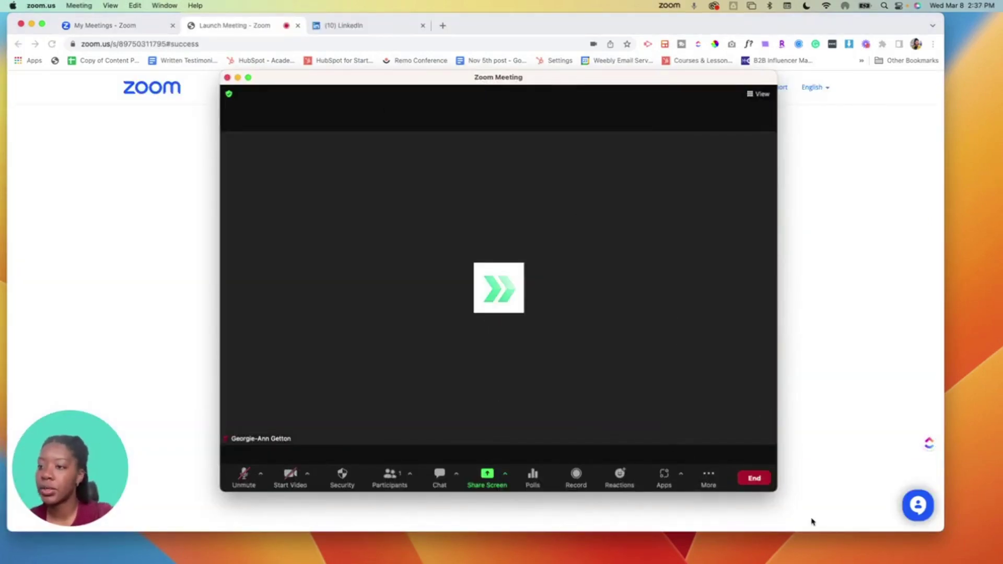
# Enlarge the Zoom meeting window and choose to go live on Custom Live Streaming Service
pyautogui.moveTo(770, 490); pyautogui.dragTo(884, 500)
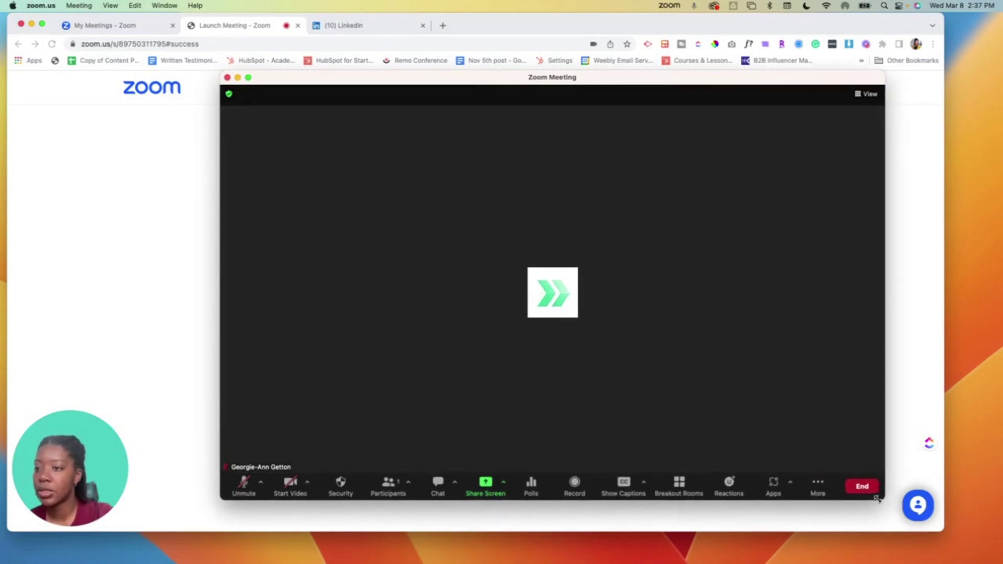
pyautogui.click(818, 486)
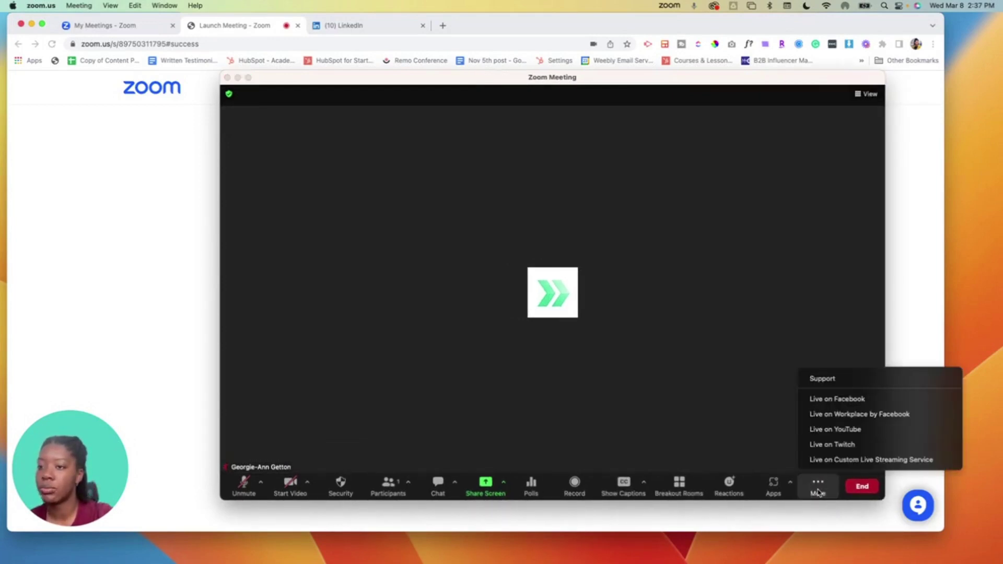
pyautogui.click(826, 460)
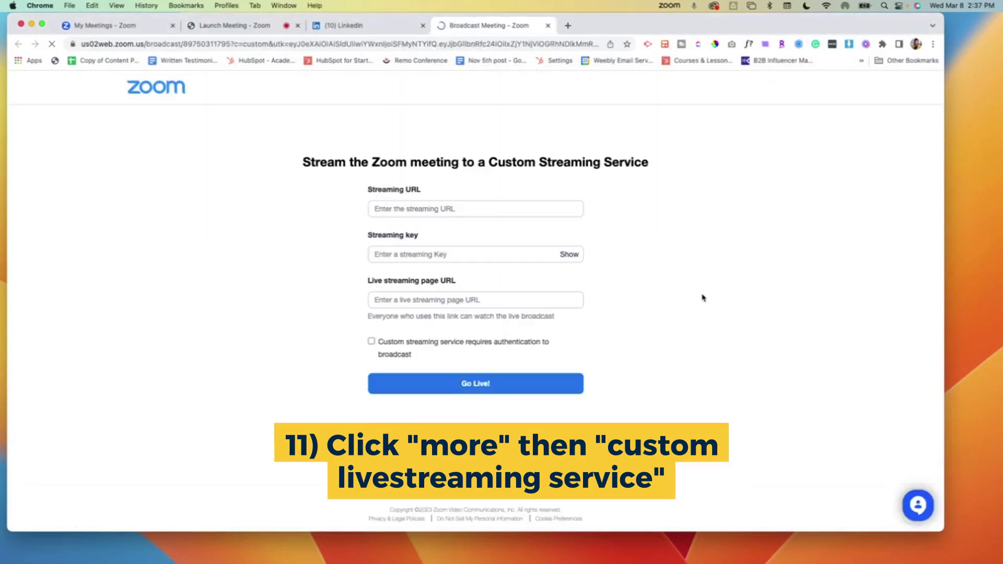
# Look over the streaming URL, streaming key and live streaming page URL fields of the custom streaming form
pyautogui.click(445, 207)
pyautogui.click(409, 255)
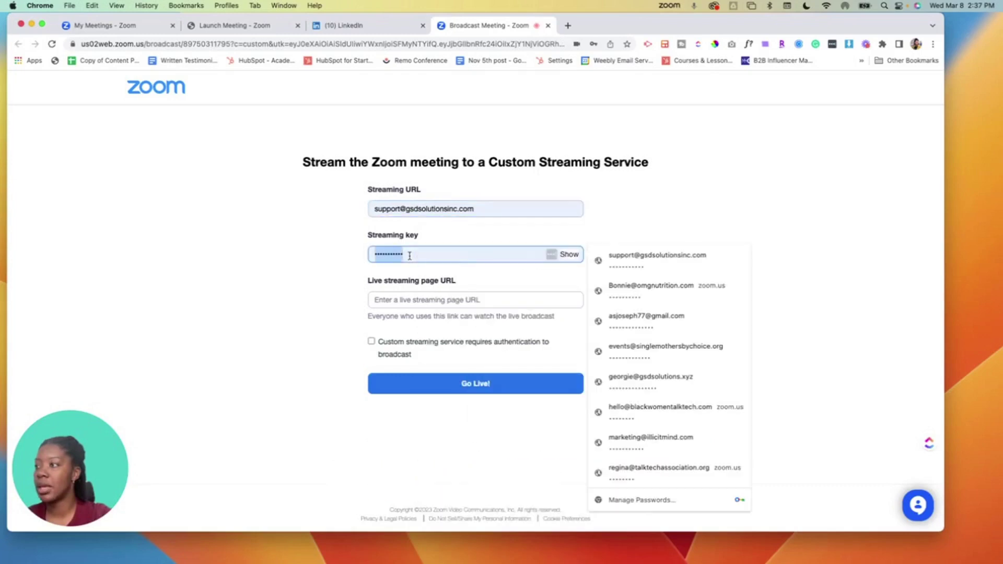
pyautogui.click(440, 301)
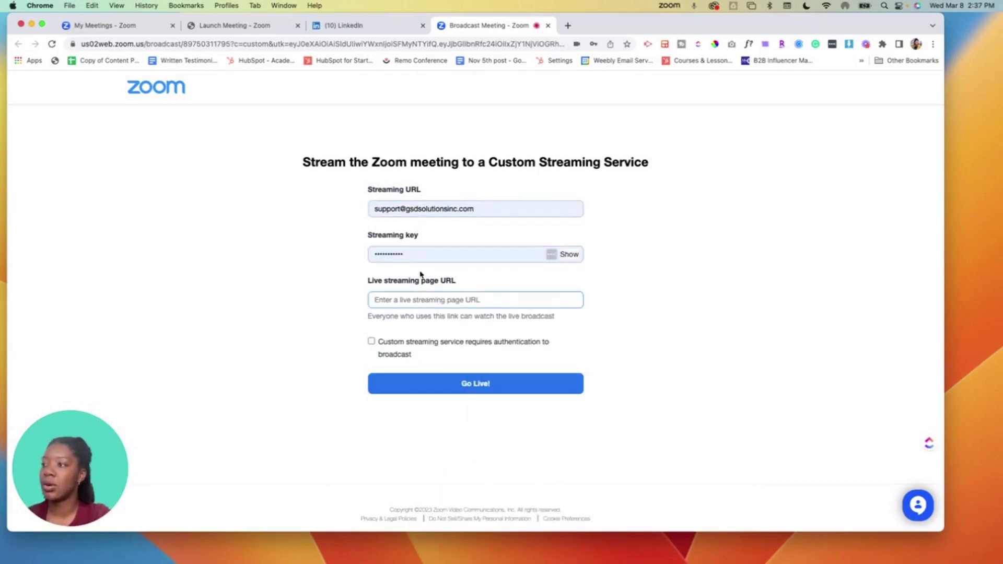
# Copy the scheduled event's stream URL from LinkedIn into Zoom's Streaming URL field
pyautogui.click(342, 26)
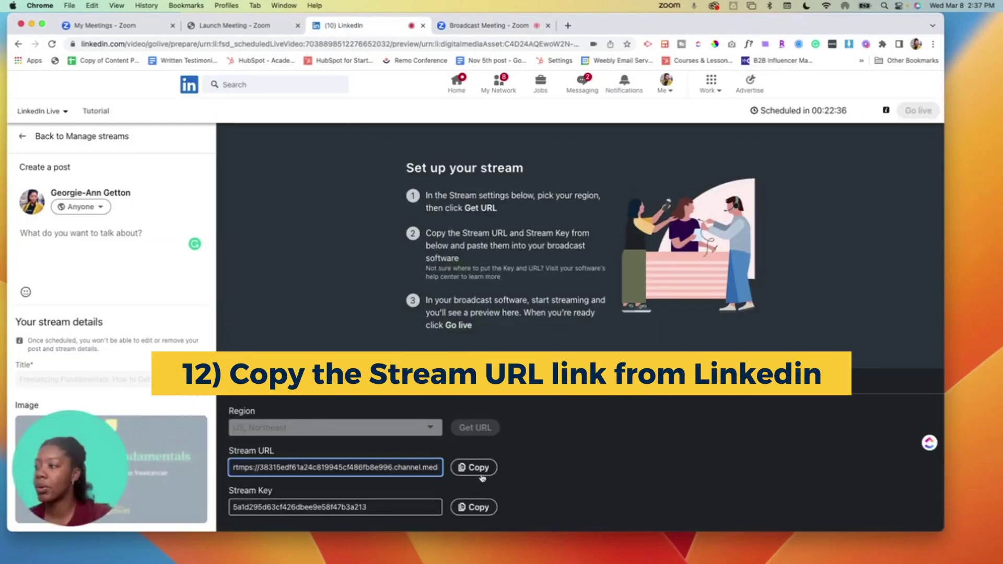
pyautogui.click(479, 468)
pyautogui.click(491, 25)
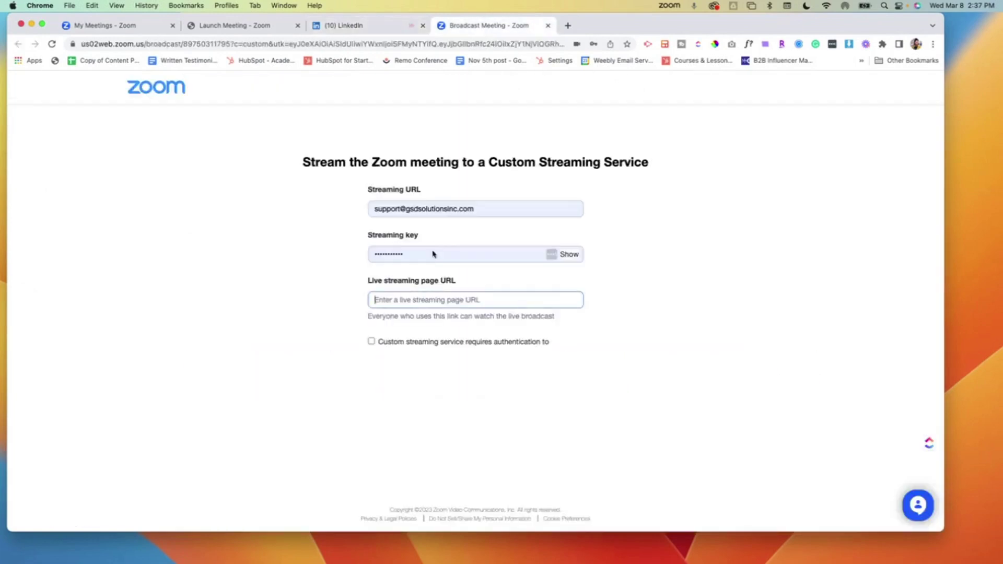
pyautogui.click(422, 209)
pyautogui.press('super+v')
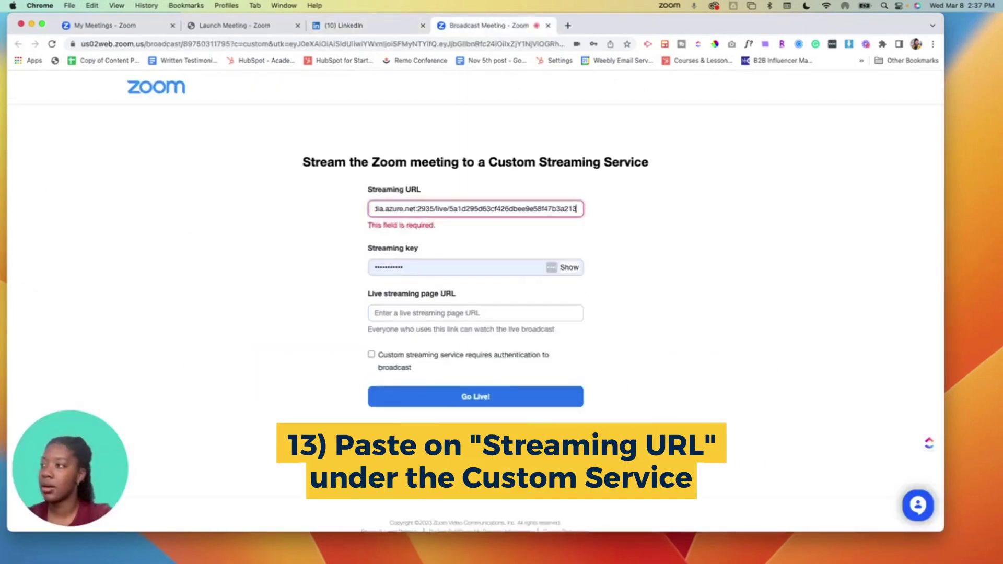
# Copy the stream key from LinkedIn and paste it as the streaming key in Zoom's custom streaming form
pyautogui.click(376, 25)
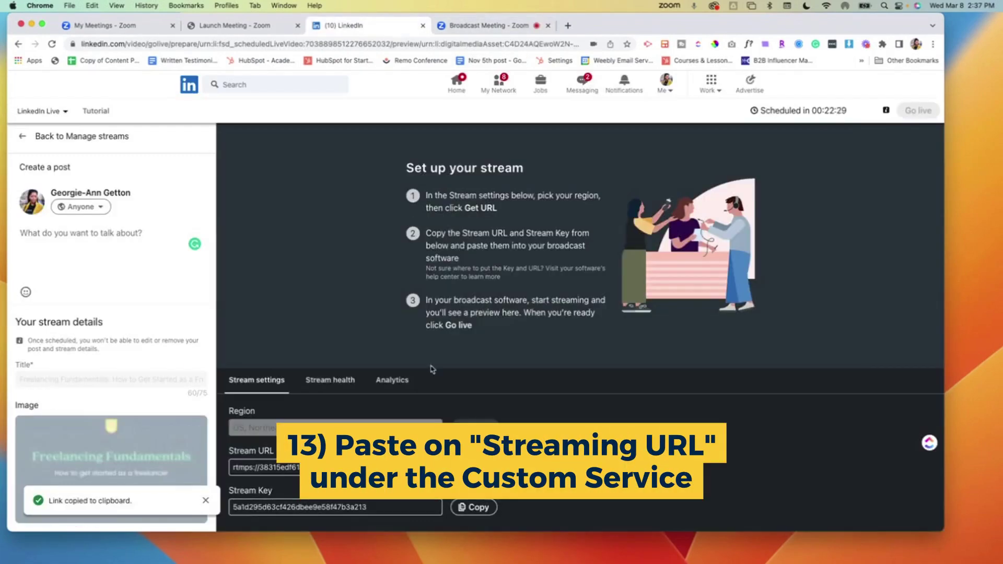
pyautogui.click(473, 507)
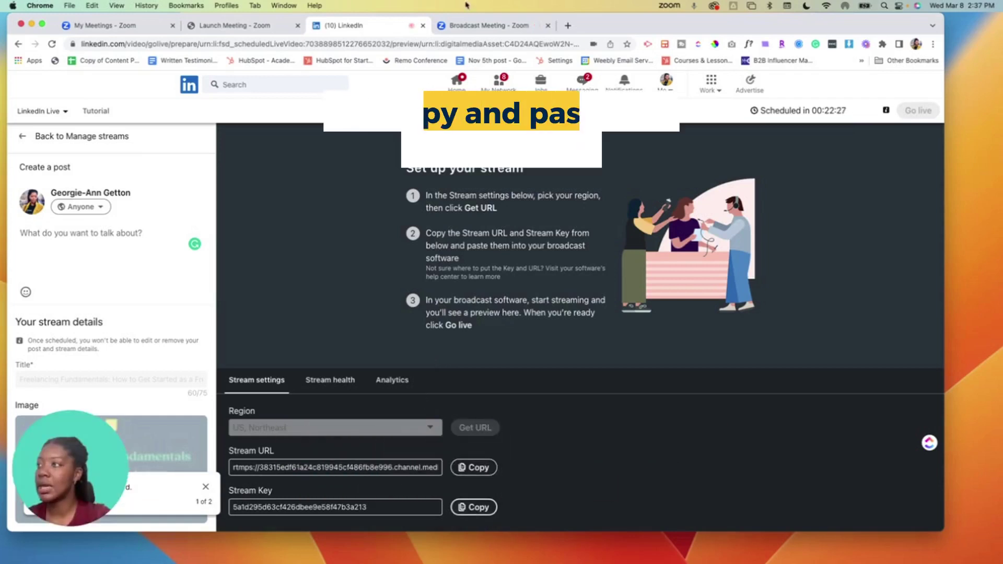
pyautogui.click(474, 26)
pyautogui.click(409, 254)
pyautogui.press('super+v')
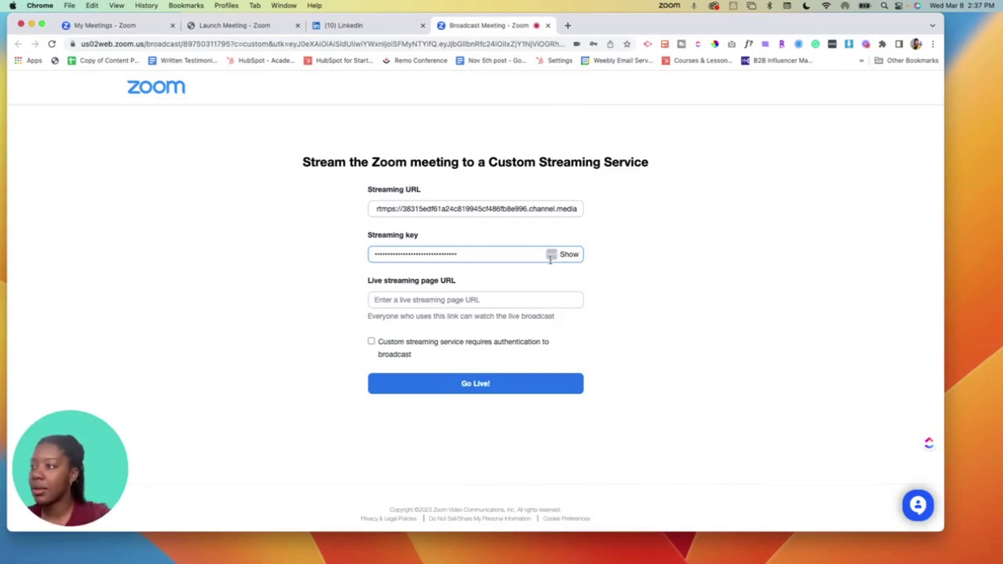
pyautogui.doubleClick(493, 255)
pyautogui.press('BackSpace')
pyautogui.press('super+v')
# Check LinkedIn's stream settings, stream health and analytics sections for a live streaming page URL
pyautogui.click(475, 297)
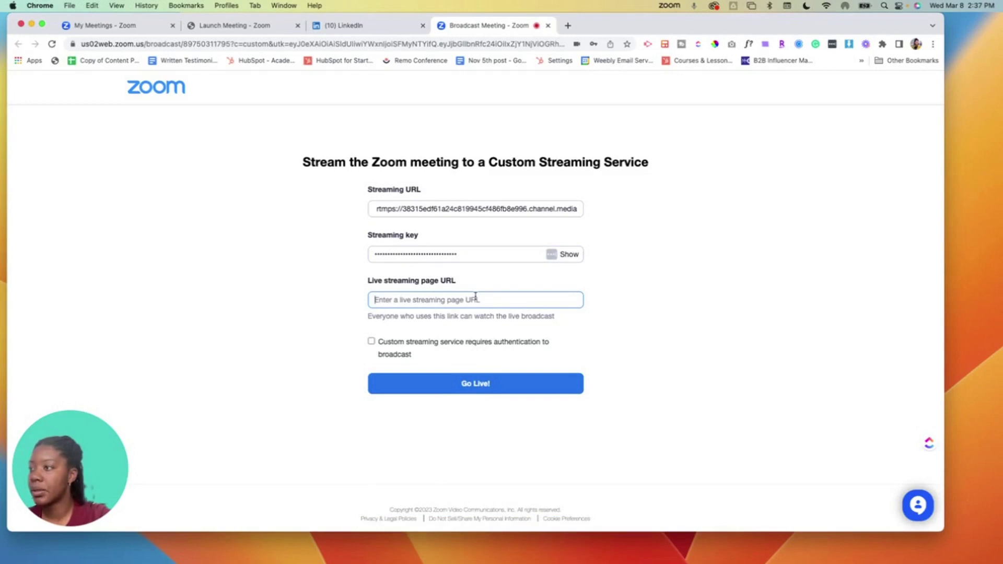
pyautogui.click(386, 25)
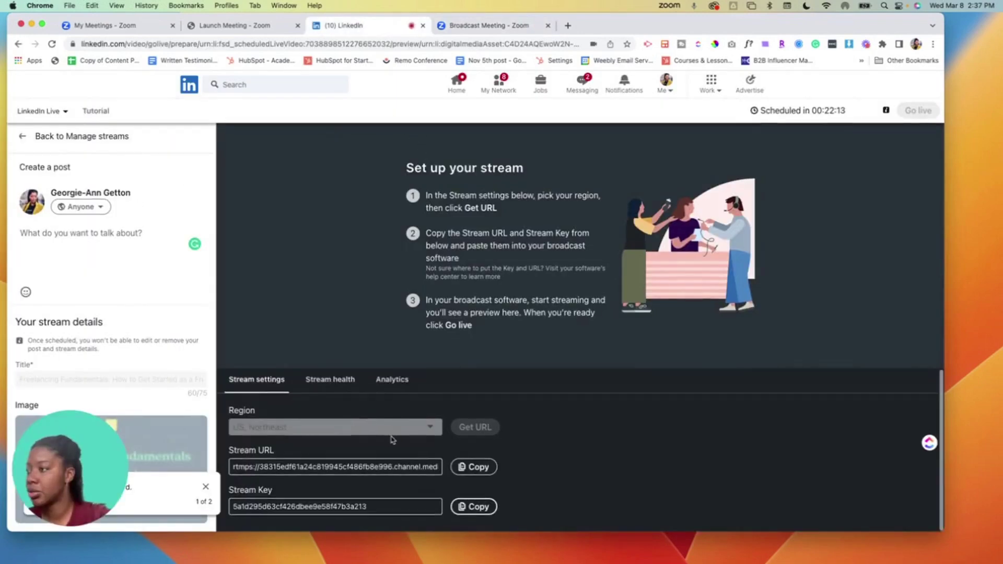
pyautogui.click(329, 379)
pyautogui.click(393, 381)
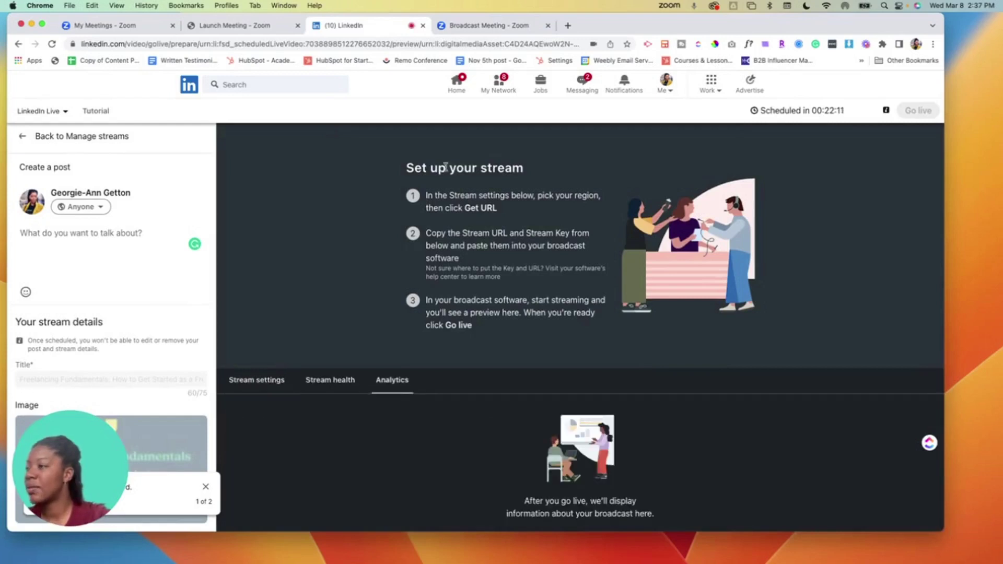
pyautogui.click(479, 24)
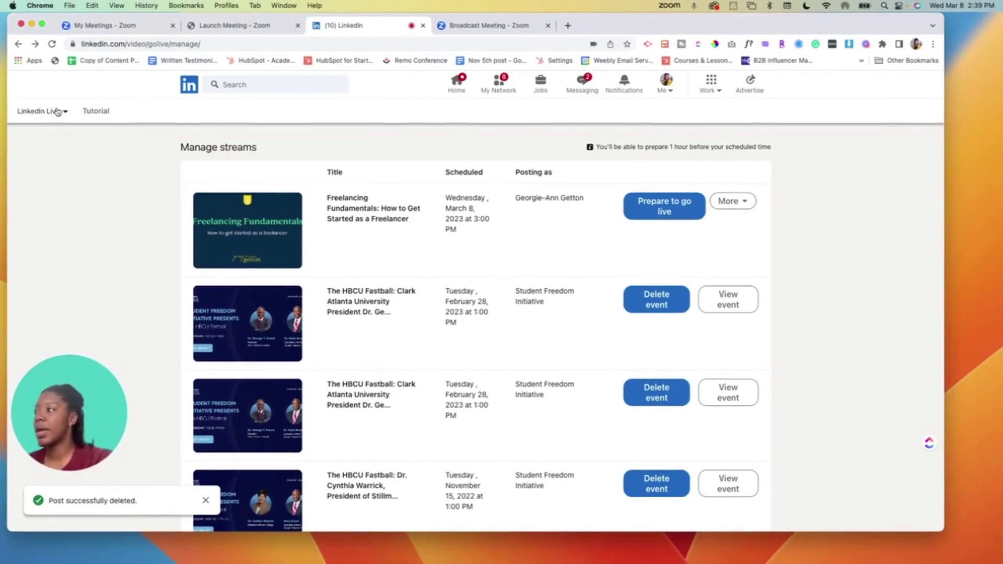
# Create a new LinkedIn Live stream set to go live now, with post text "Test" and title "Test"
pyautogui.click(66, 111)
pyautogui.click(57, 134)
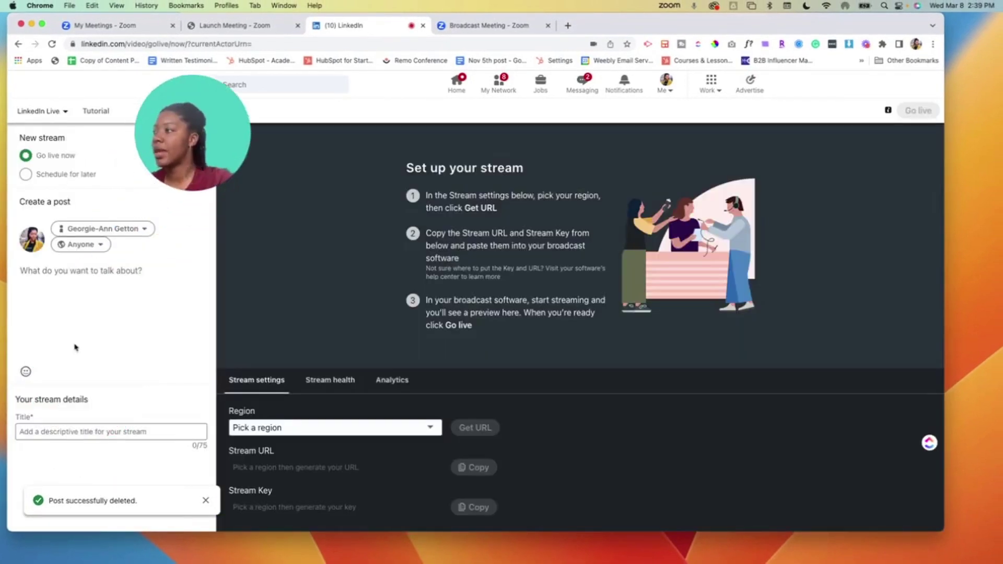
pyautogui.click(73, 306)
pyautogui.write('Test')
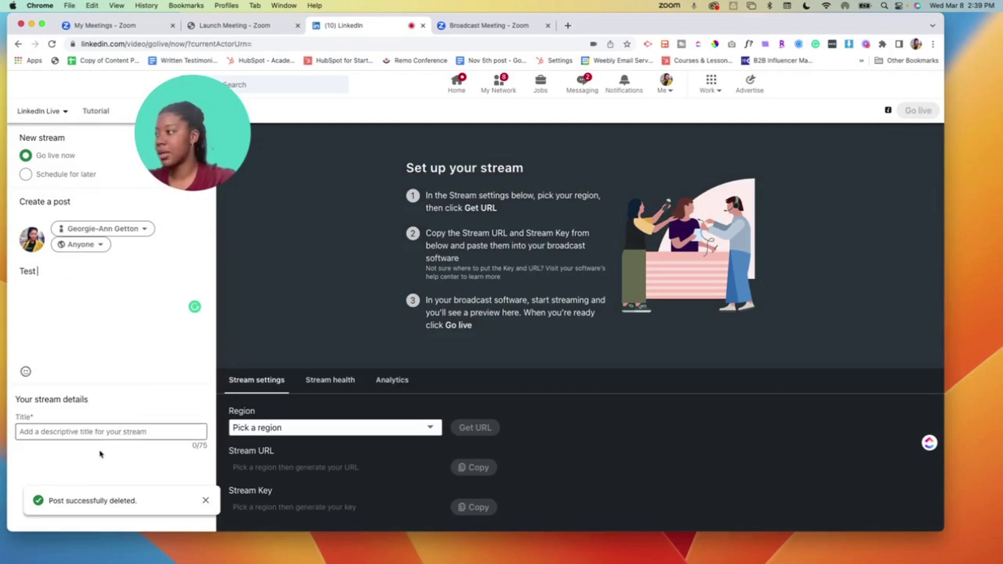
pyautogui.click(110, 431)
pyautogui.write('Test')
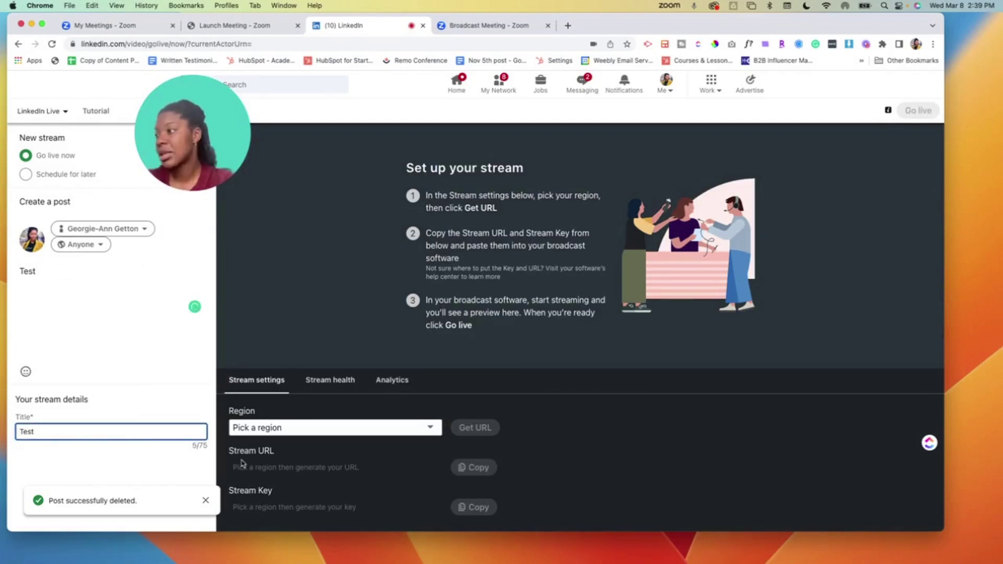
# Choose US, Northeast as the test stream's region and generate its stream URL and stream key
pyautogui.click(338, 430)
pyautogui.click(320, 443)
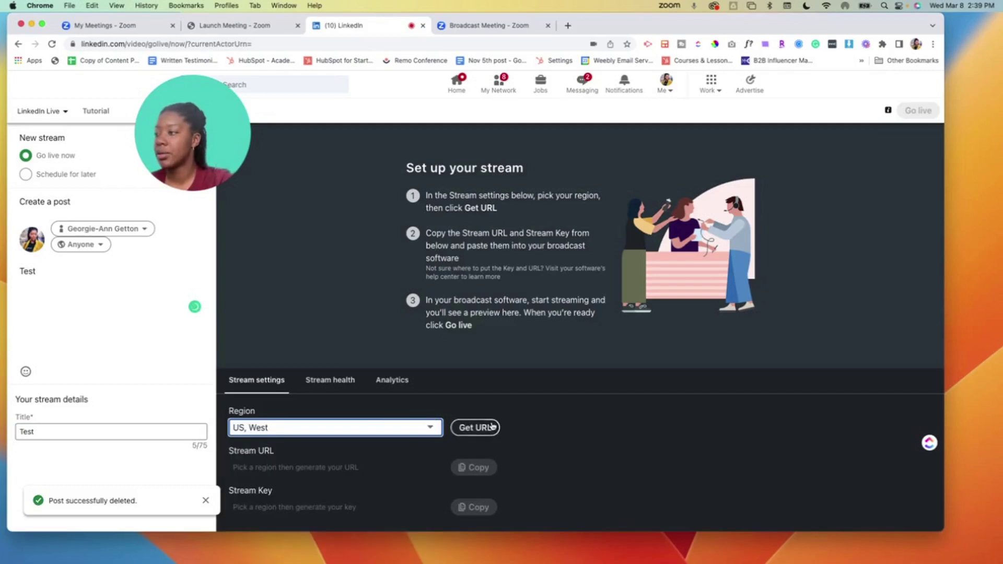
pyautogui.click(381, 424)
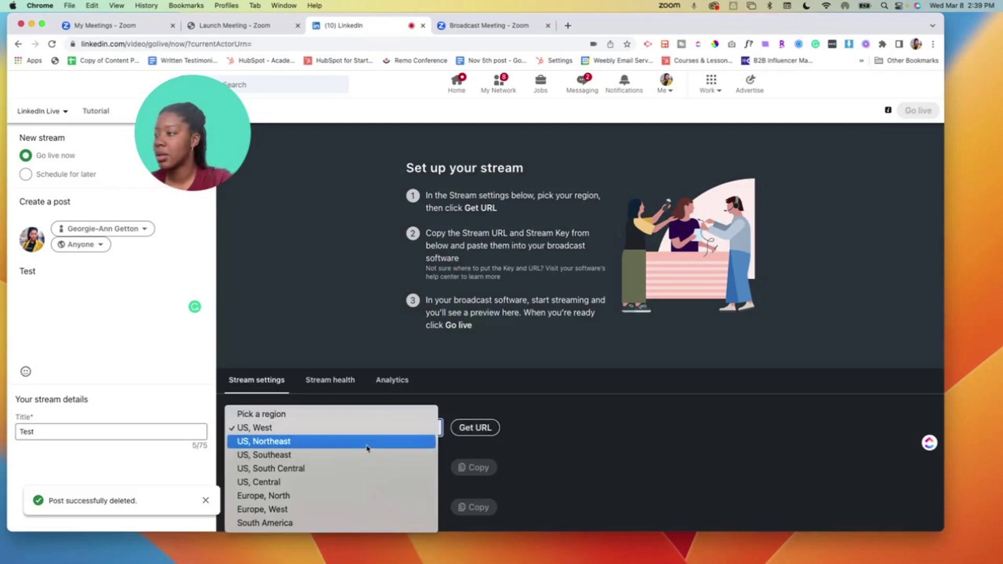
pyautogui.click(369, 442)
pyautogui.click(473, 428)
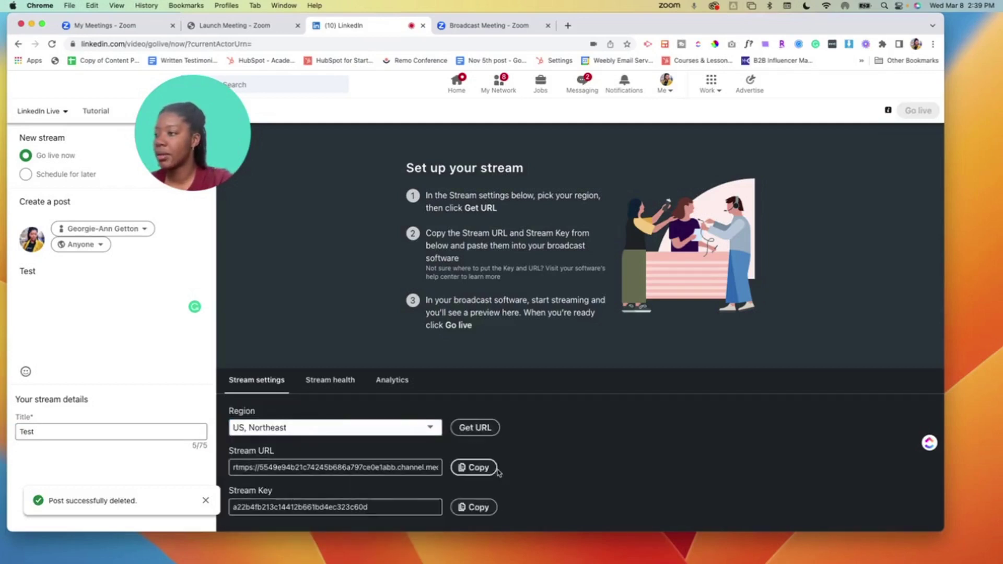
# Replace the Streaming URL in Zoom's custom streaming form with the test stream's URL copied from LinkedIn
pyautogui.click(476, 467)
pyautogui.click(497, 23)
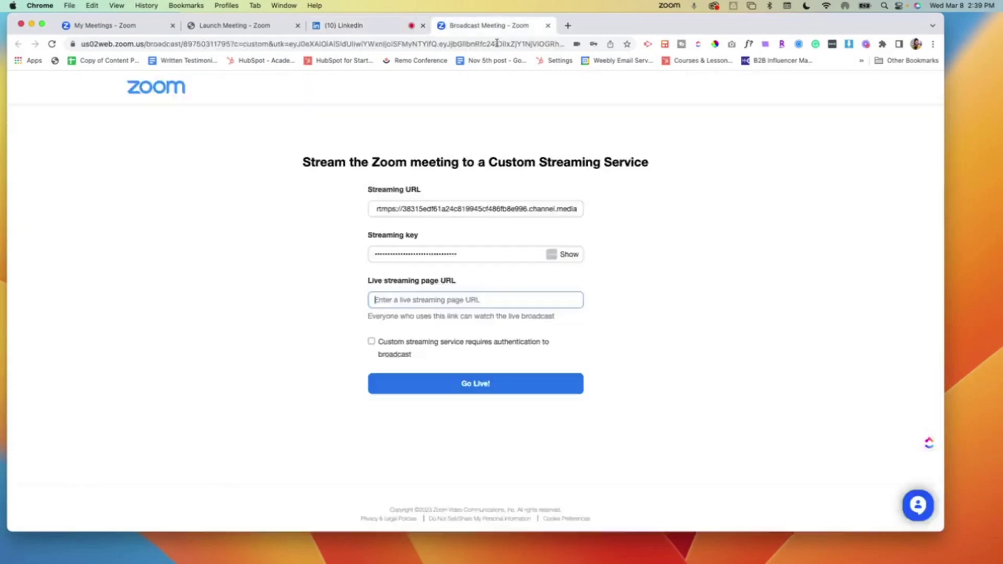
pyautogui.tripleClick(480, 202)
pyautogui.press('BackSpace')
pyautogui.press('super+v')
# Replace the Streaming key in Zoom's custom streaming form with the test stream's key copied from LinkedIn, and try to go live
pyautogui.click(366, 25)
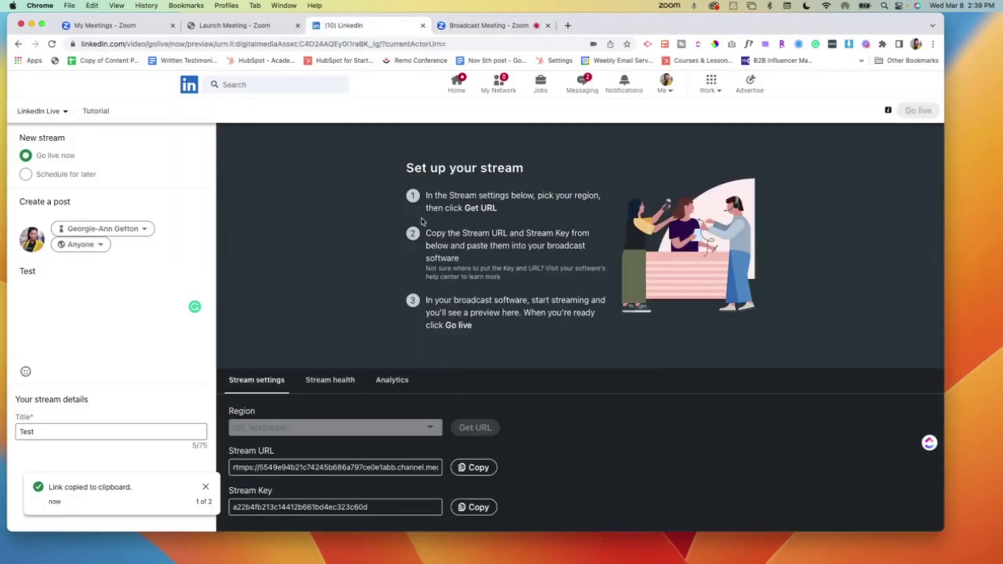
pyautogui.click(482, 509)
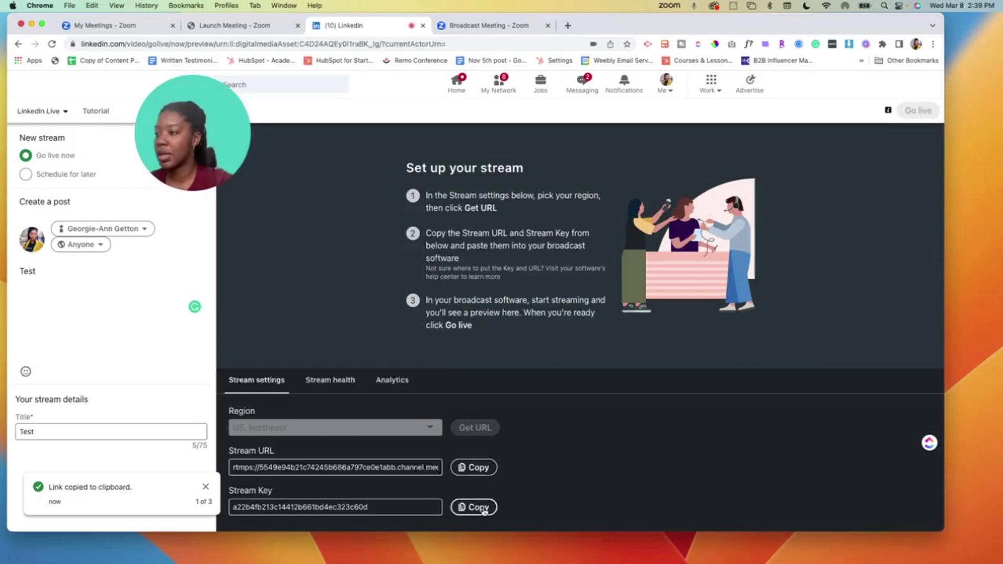
pyautogui.click(460, 25)
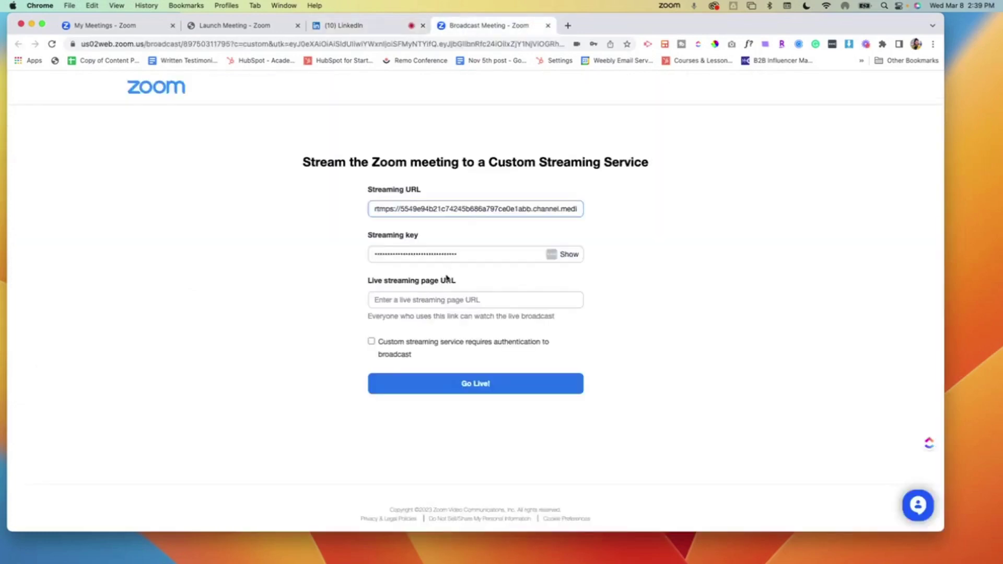
pyautogui.doubleClick(434, 259)
pyautogui.press('BackSpace')
pyautogui.press('super+v')
pyautogui.click(486, 385)
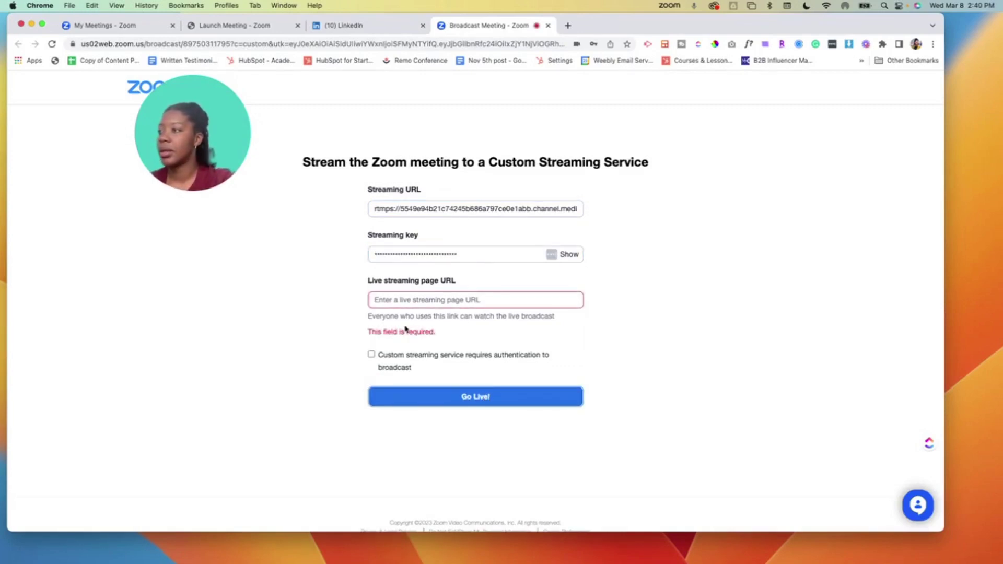
# Enter the host's linkedin.com profile address as the Live streaming page URL and start the custom live stream
pyautogui.click(429, 300)
pyautogui.click(385, 23)
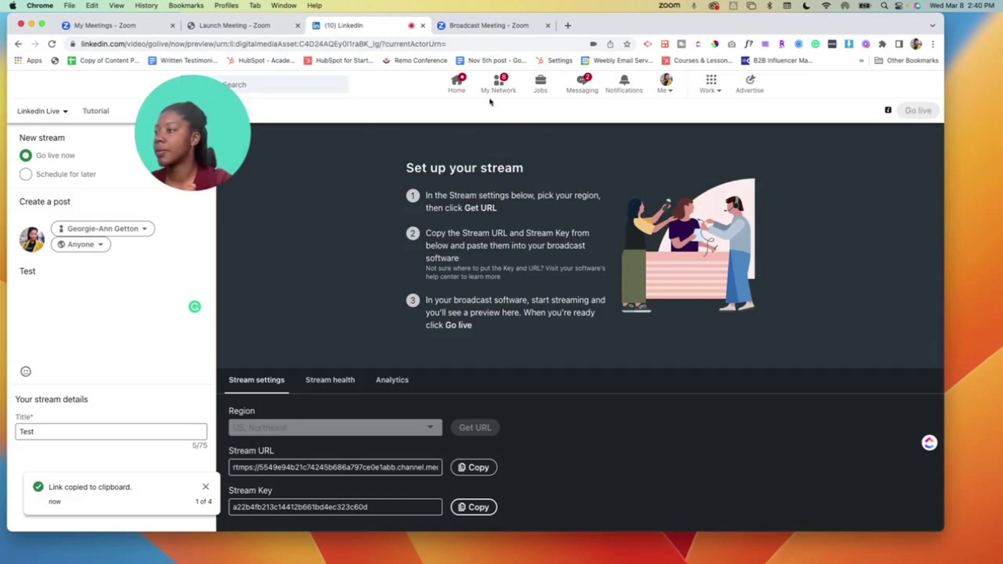
pyautogui.click(493, 25)
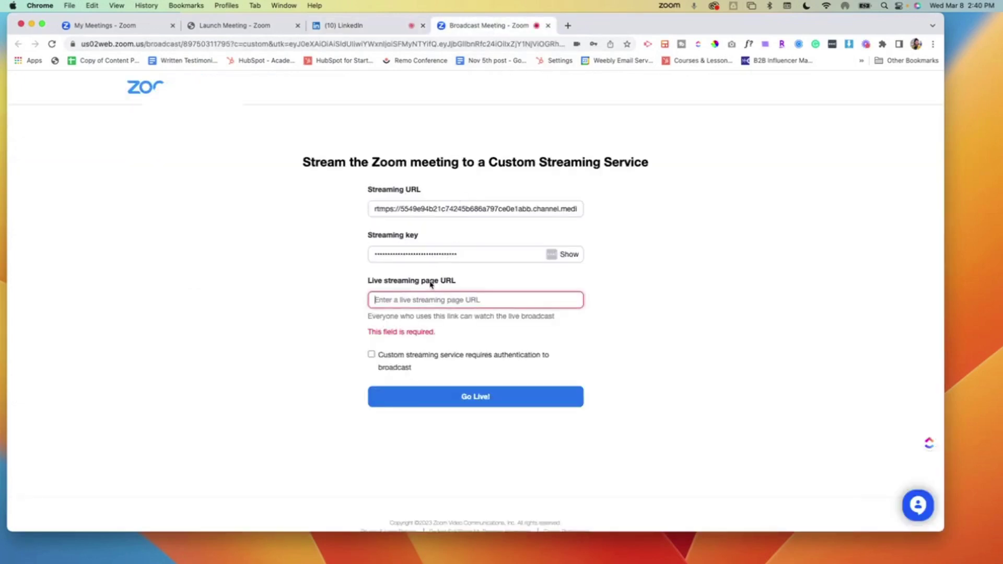
pyautogui.write('https://linkeidn.com')
pyautogui.press('BackSpace')
pyautogui.press('BackSpace')
pyautogui.press('BackSpace')
pyautogui.press('BackSpace')
pyautogui.write('.com')
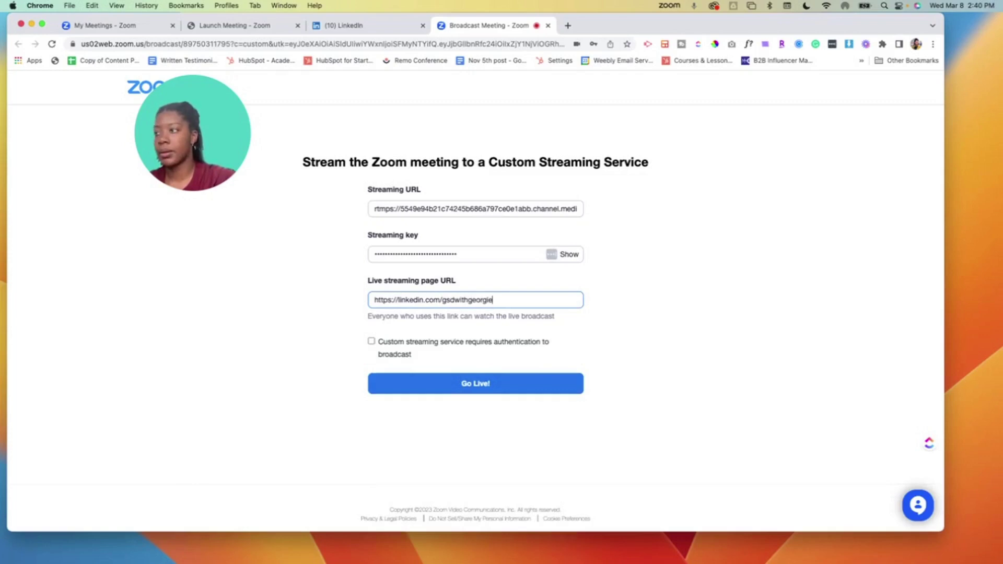
pyautogui.click(485, 386)
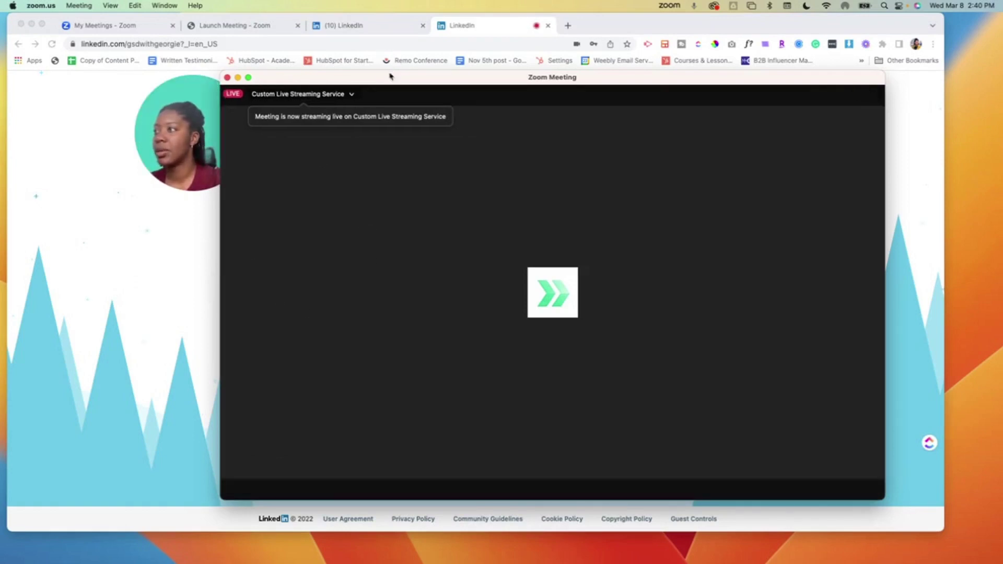
# Move the Zoom meeting window out of the way and return to the LinkedIn Live page to view the stream preview
pyautogui.moveTo(390, 73); pyautogui.dragTo(438, 222)
pyautogui.click(531, 130)
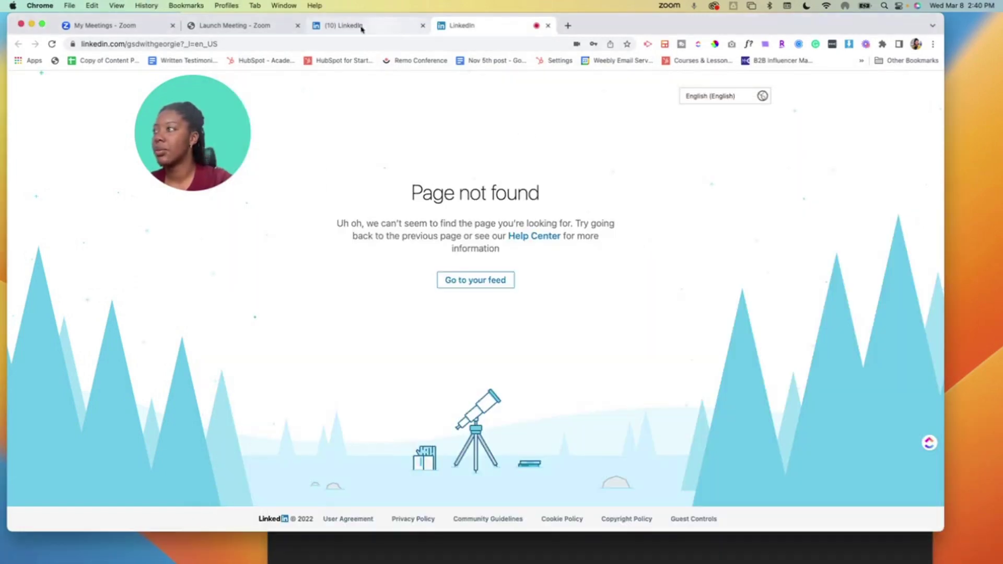
pyautogui.click(339, 29)
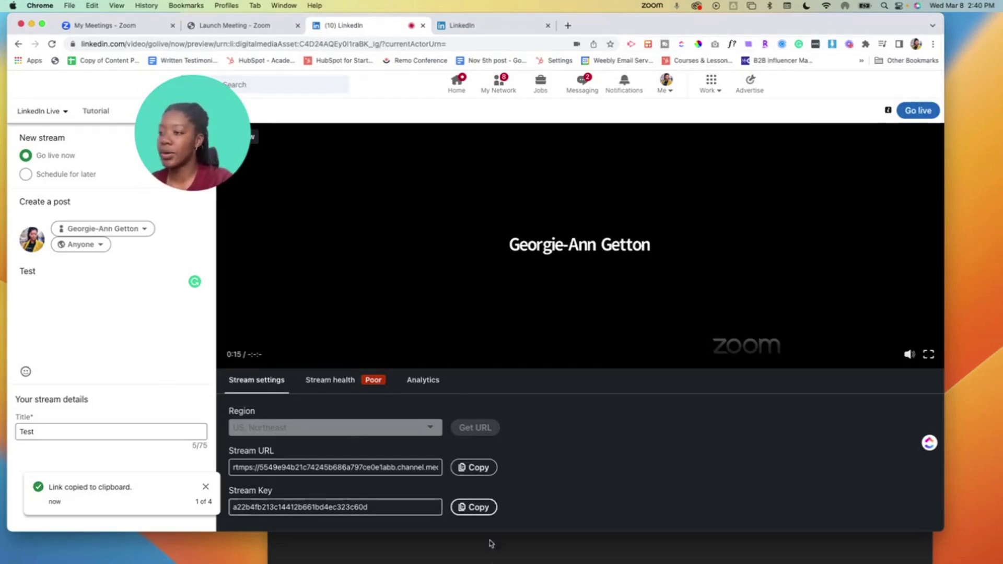
# Bring the Zoom meeting window back into full view and start the host's video
pyautogui.click(491, 561)
pyautogui.moveTo(659, 227); pyautogui.dragTo(660, 60)
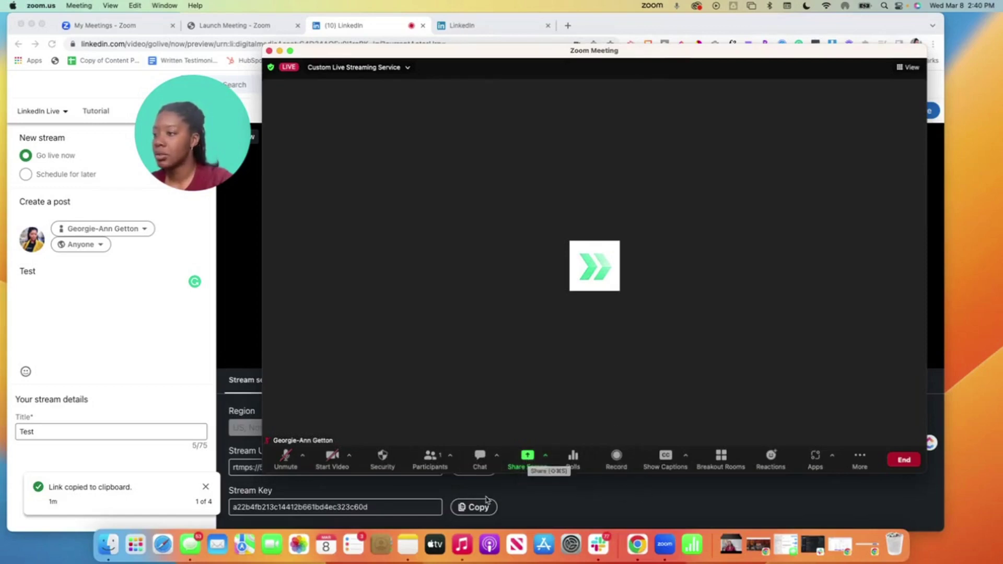
pyautogui.click(330, 457)
# Return to the LinkedIn Live page and check the test stream's health
pyautogui.click(224, 263)
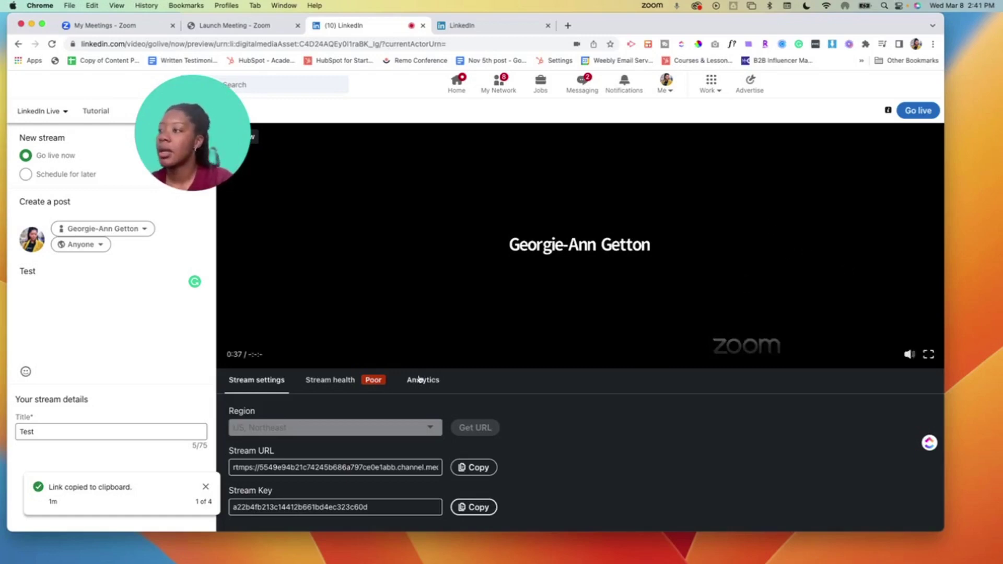
pyautogui.click(352, 384)
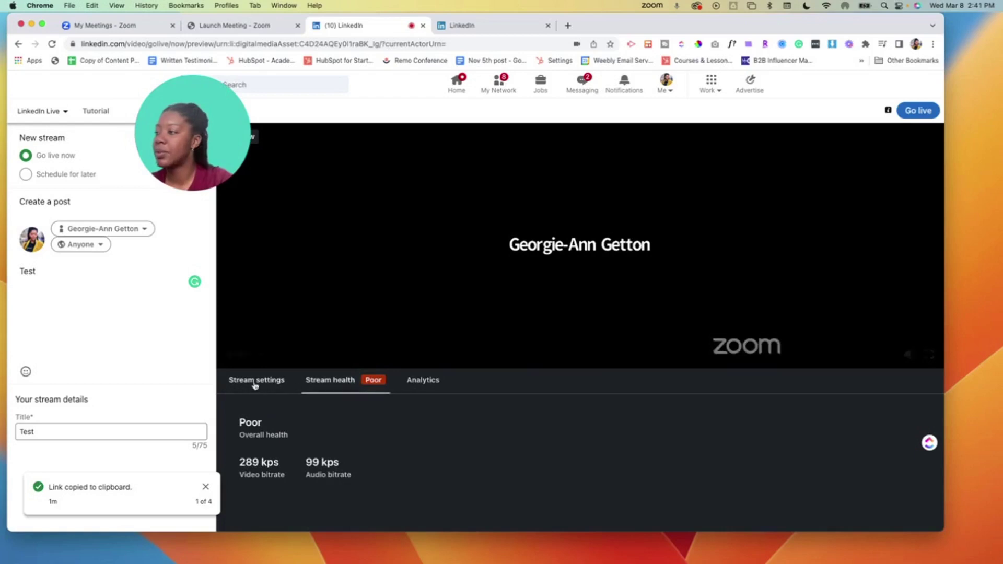